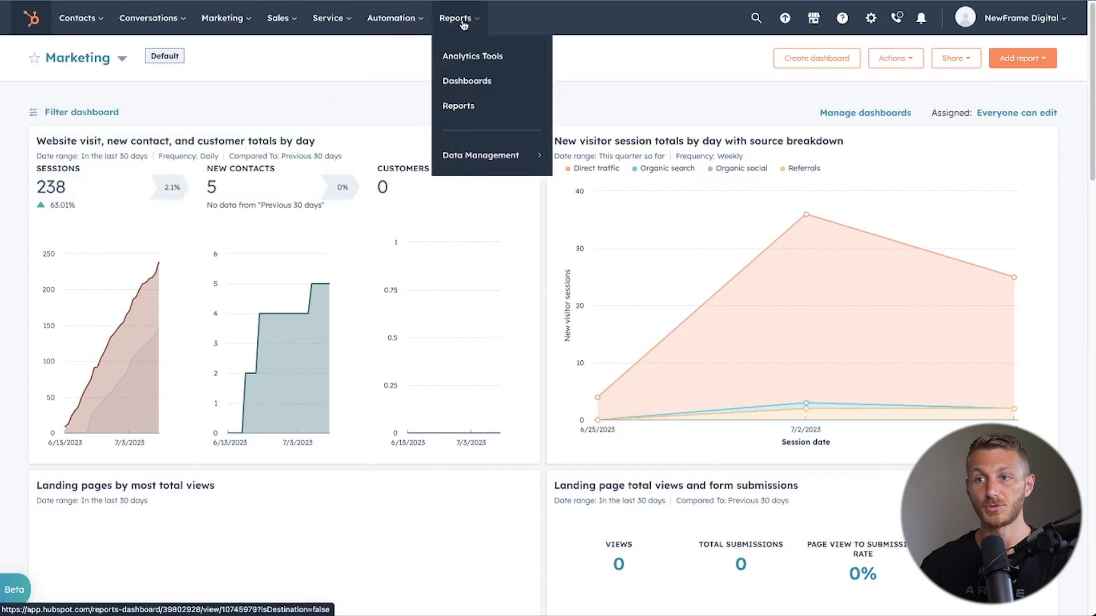
Go to the dashboards page and start creating a new dashboard.
click(488, 92)
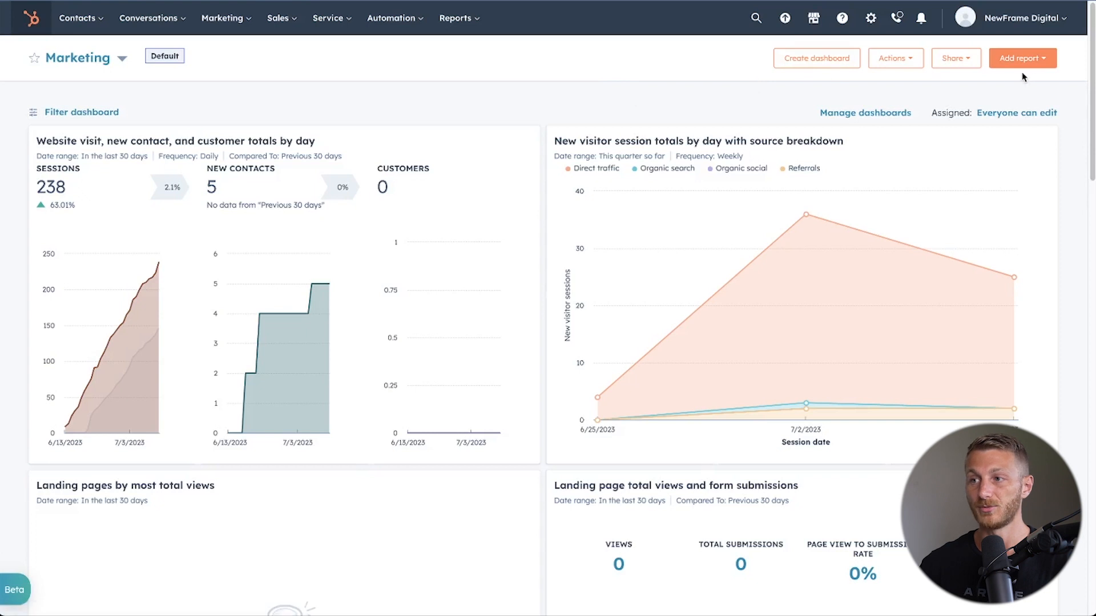
click(827, 61)
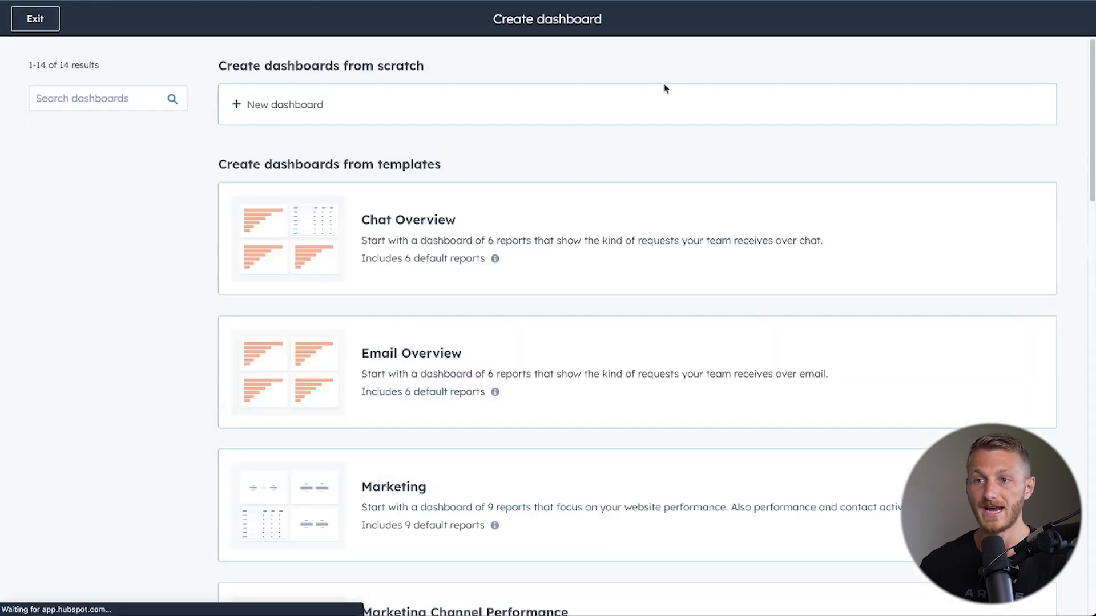
scroll(411, 331, down, 3)
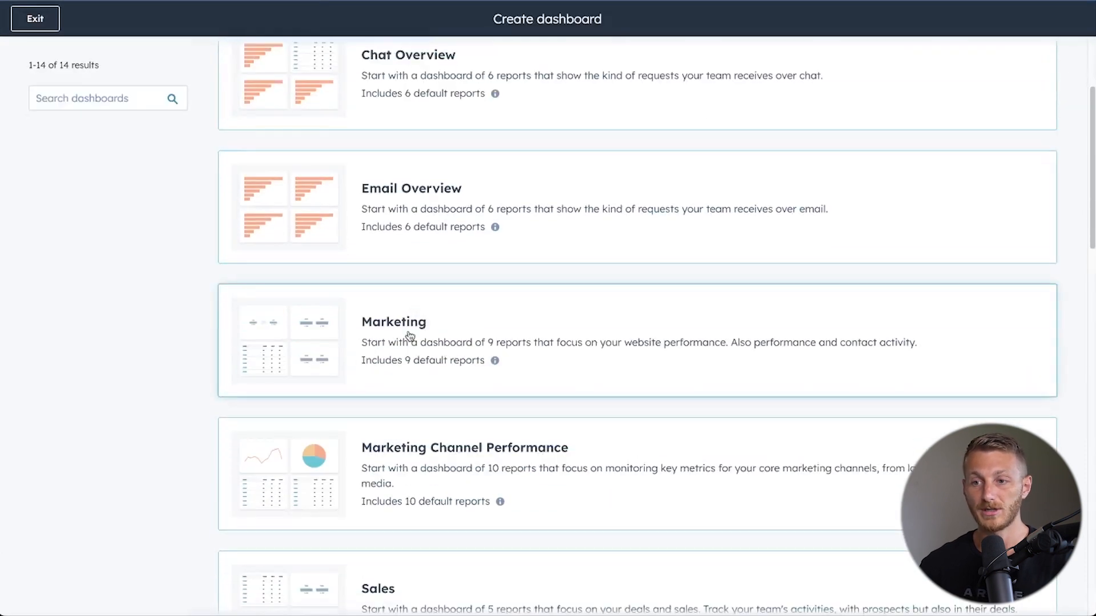
click(409, 336)
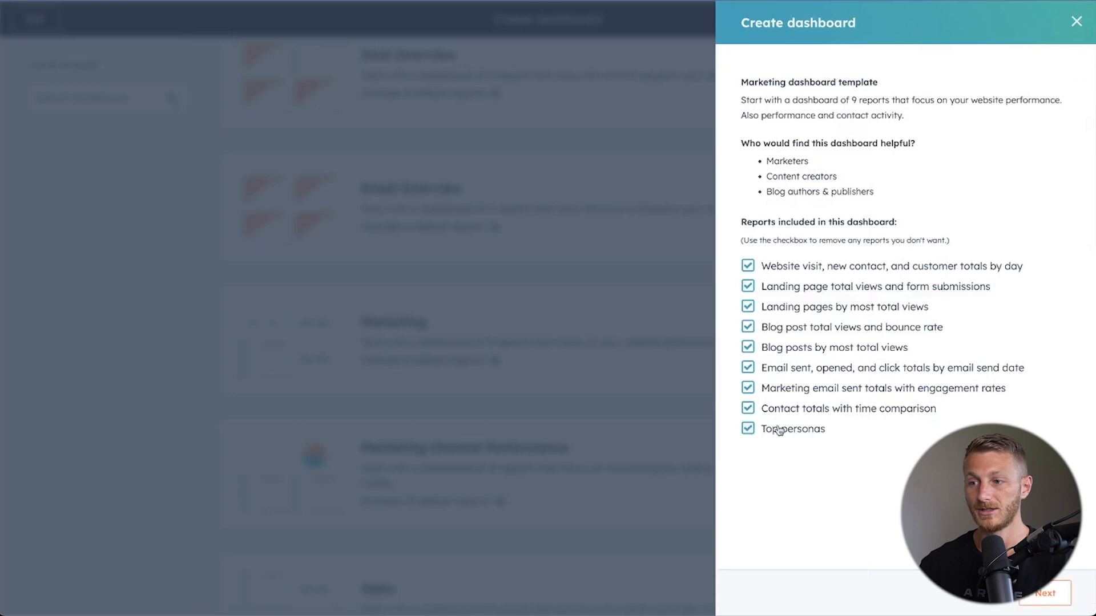
click(747, 428)
click(747, 408)
click(748, 388)
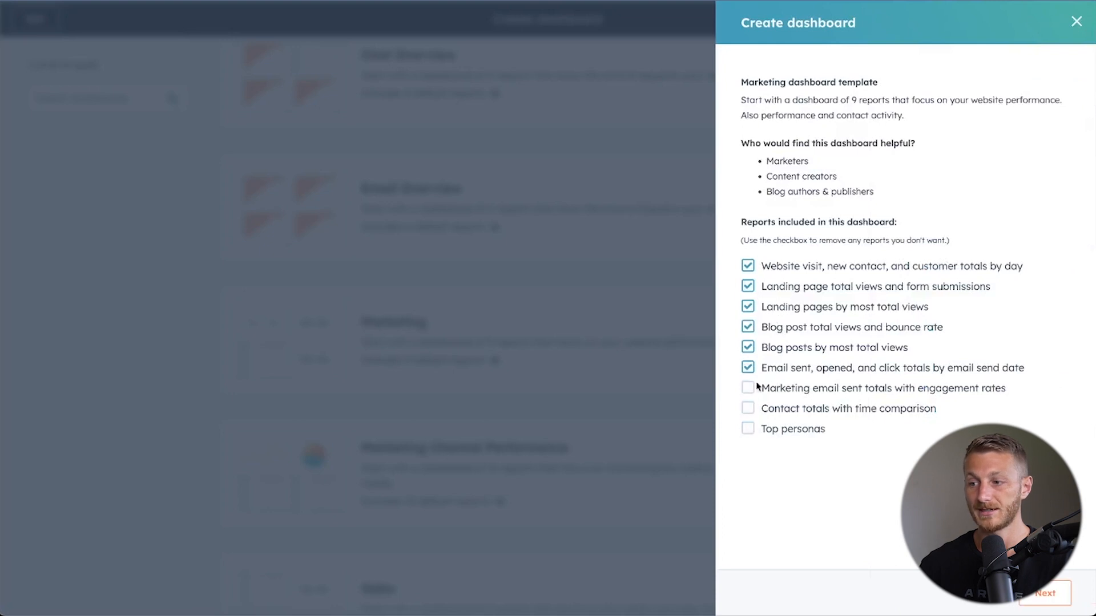
click(1076, 23)
scroll(459, 262, up, 3)
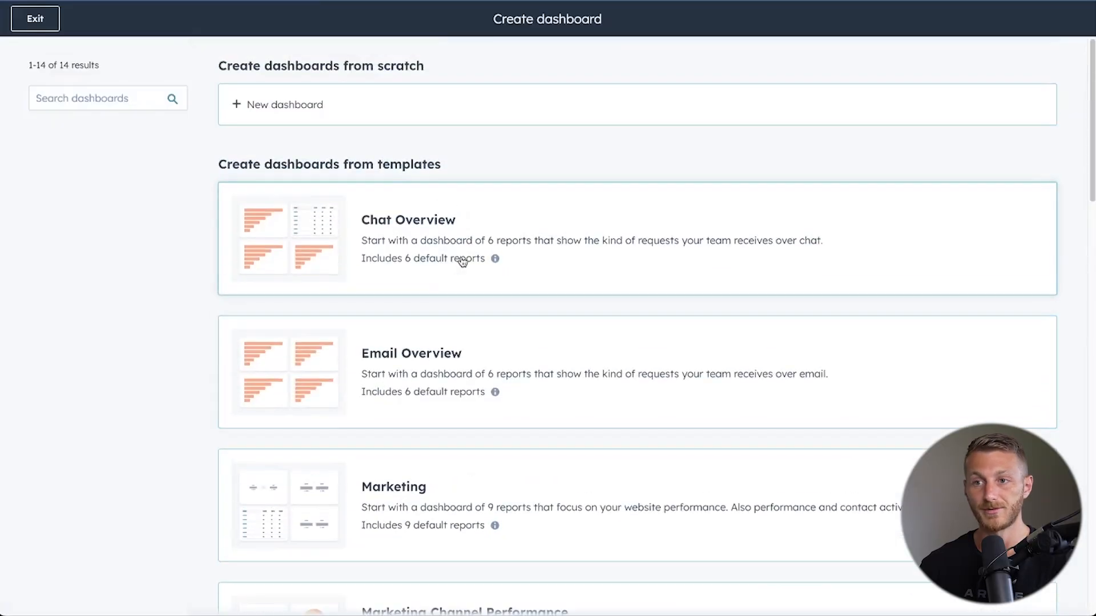
Create a dashboard from scratch named Marketing Dashboard.
click(331, 110)
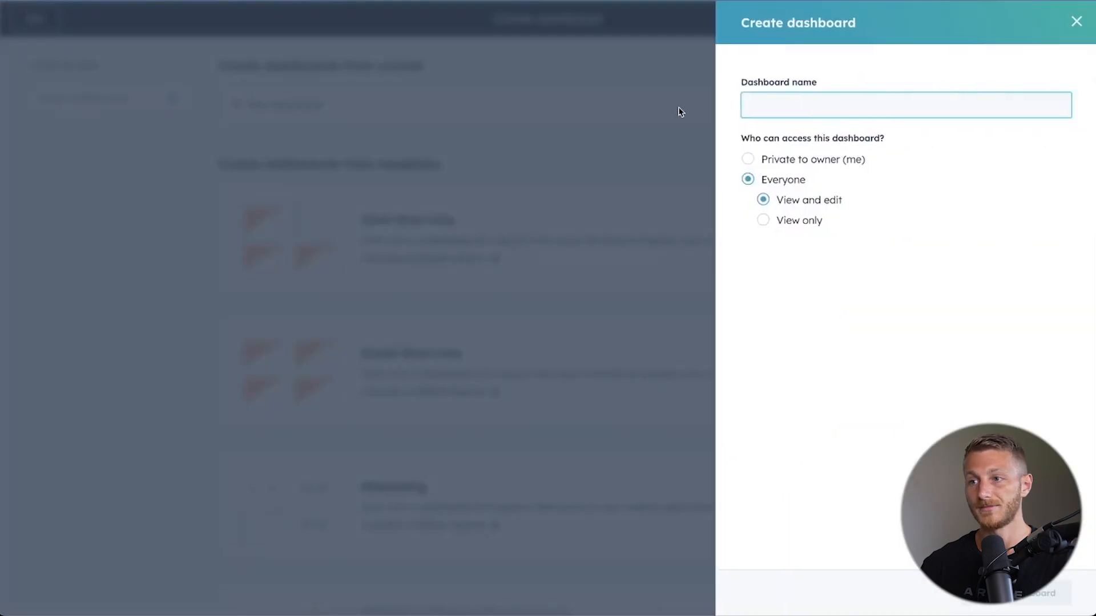
text(Marketing Dashboard)
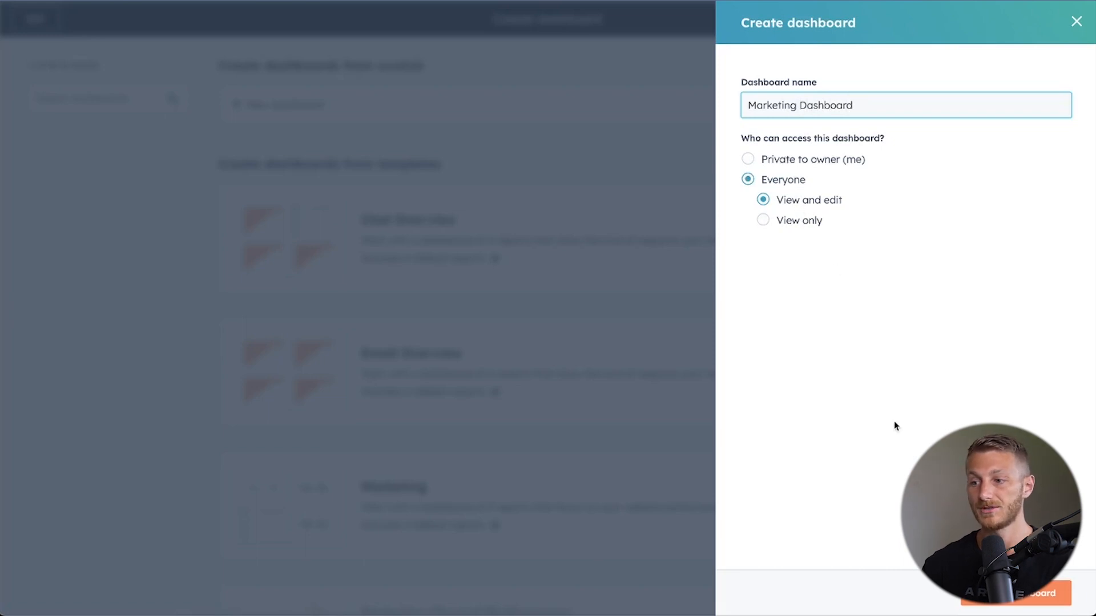
click(1027, 594)
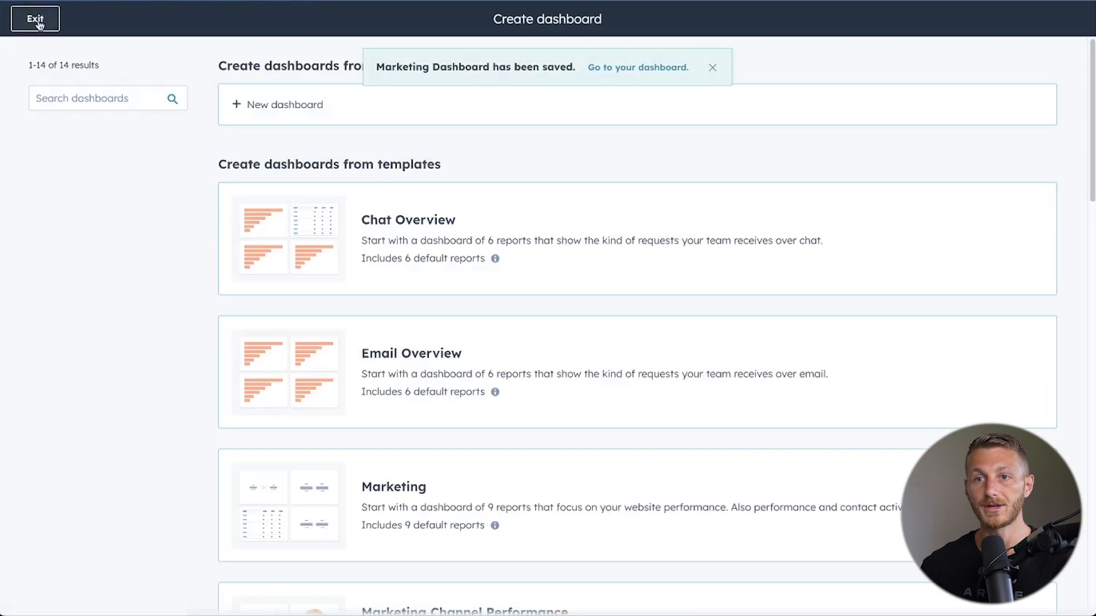
Leave dashboard creation, switch to the empty Marketing Dashboard and start creating a report for it.
click(36, 19)
click(108, 64)
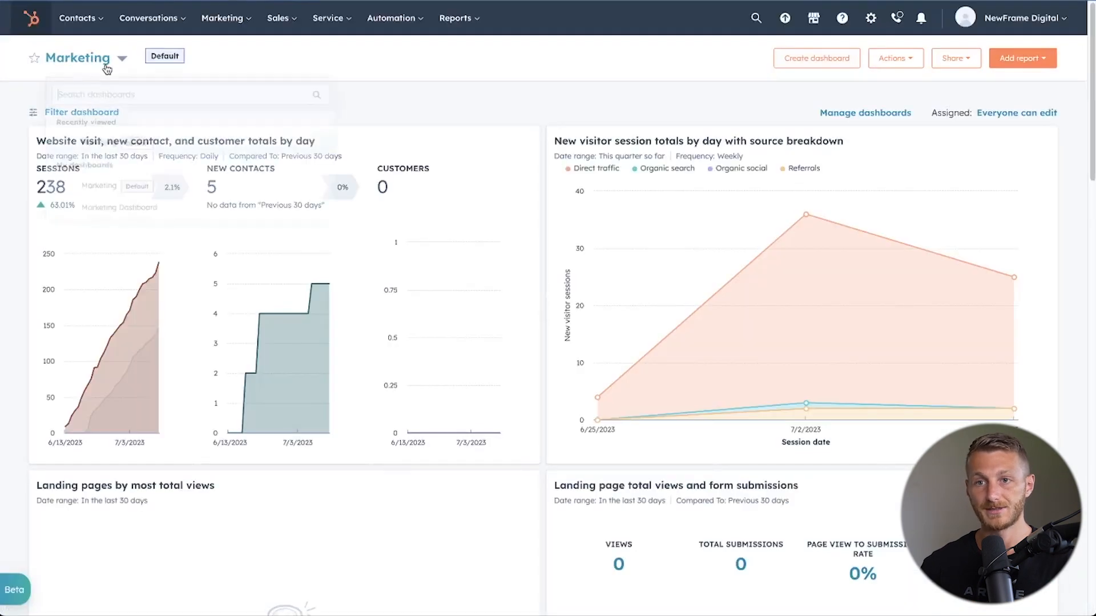
click(171, 235)
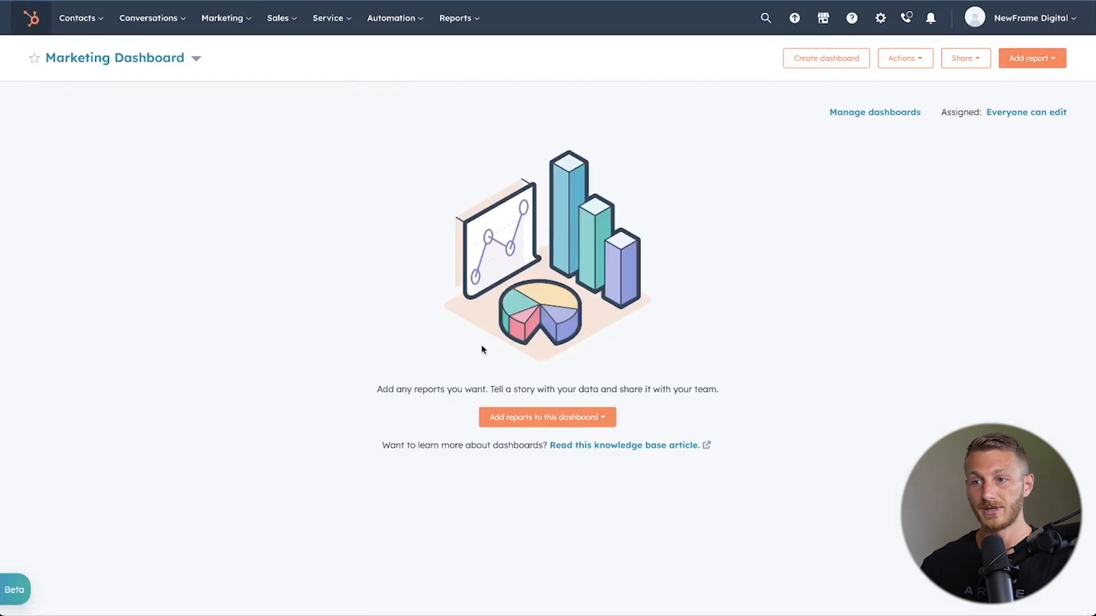
click(582, 419)
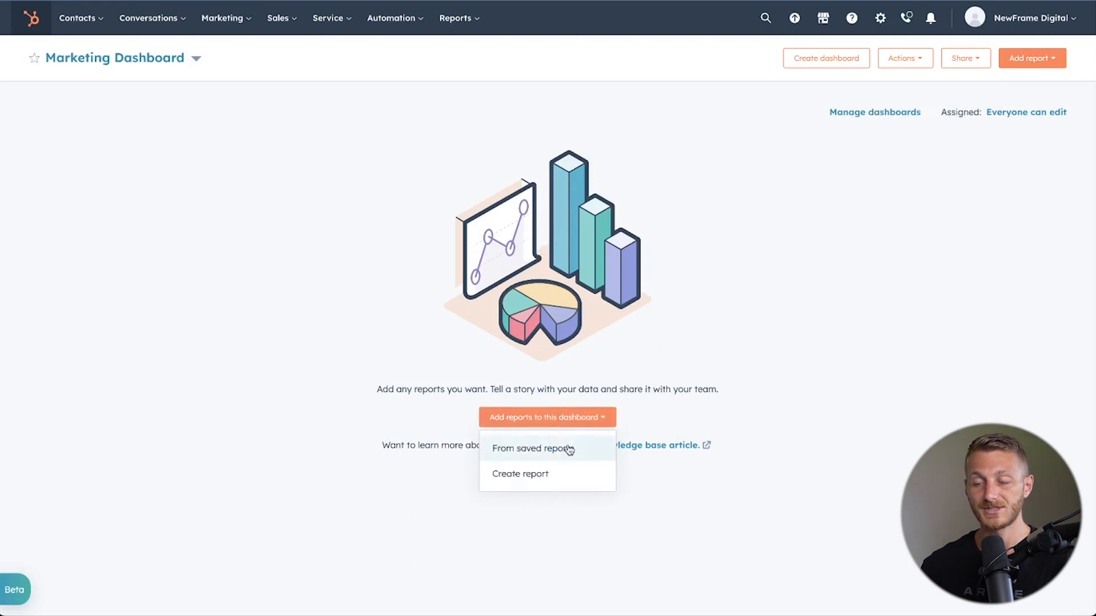
click(567, 483)
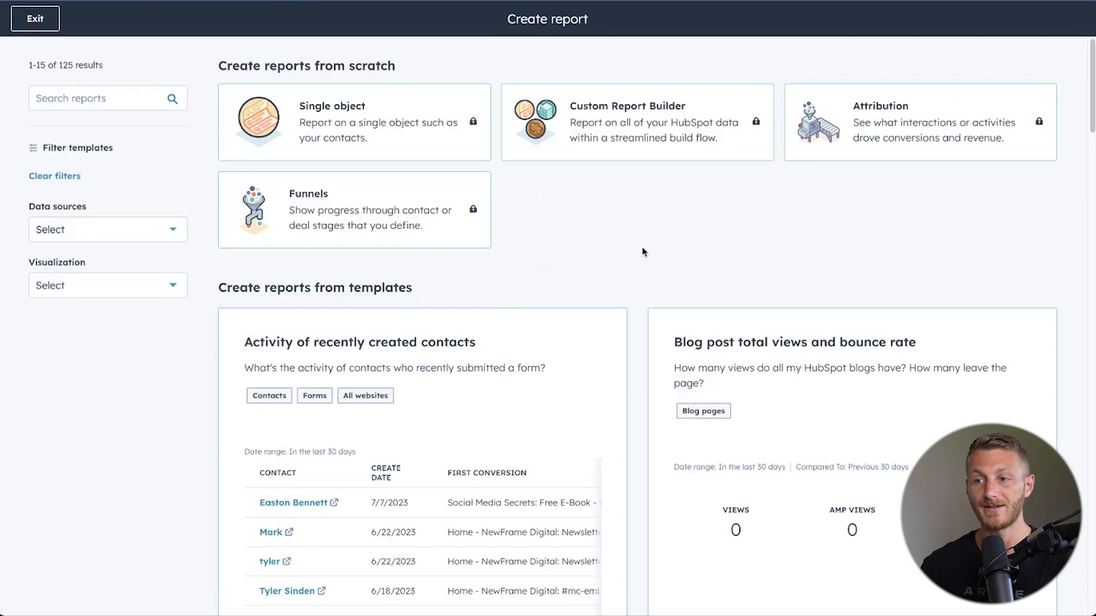
Set the report template list to show 90 templates per page.
scroll(639, 292, down, 7)
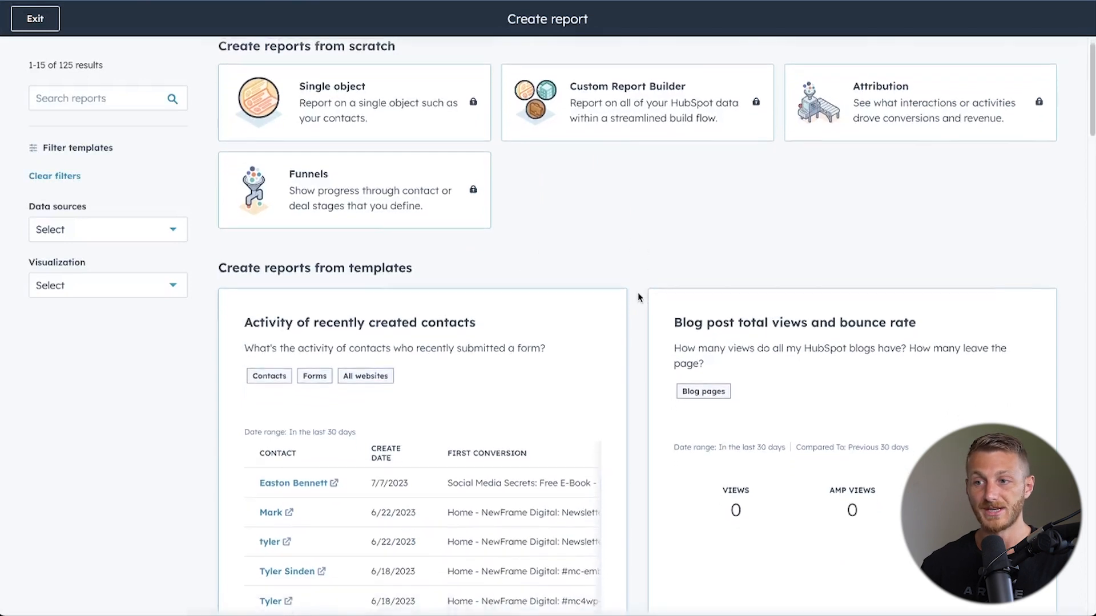
scroll(638, 292, down, 20)
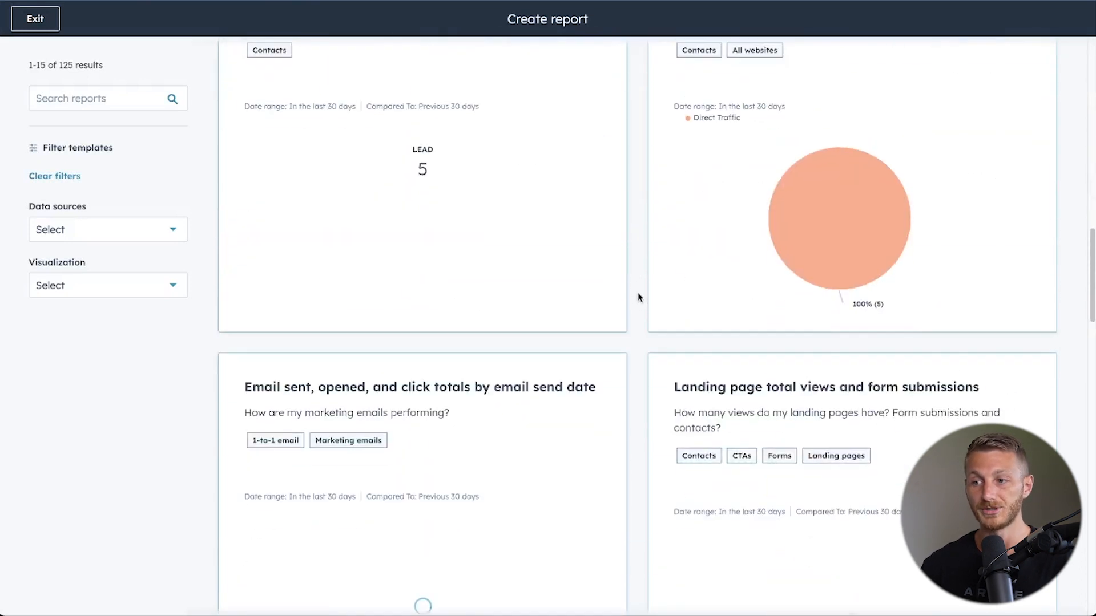
scroll(638, 298, down, 6)
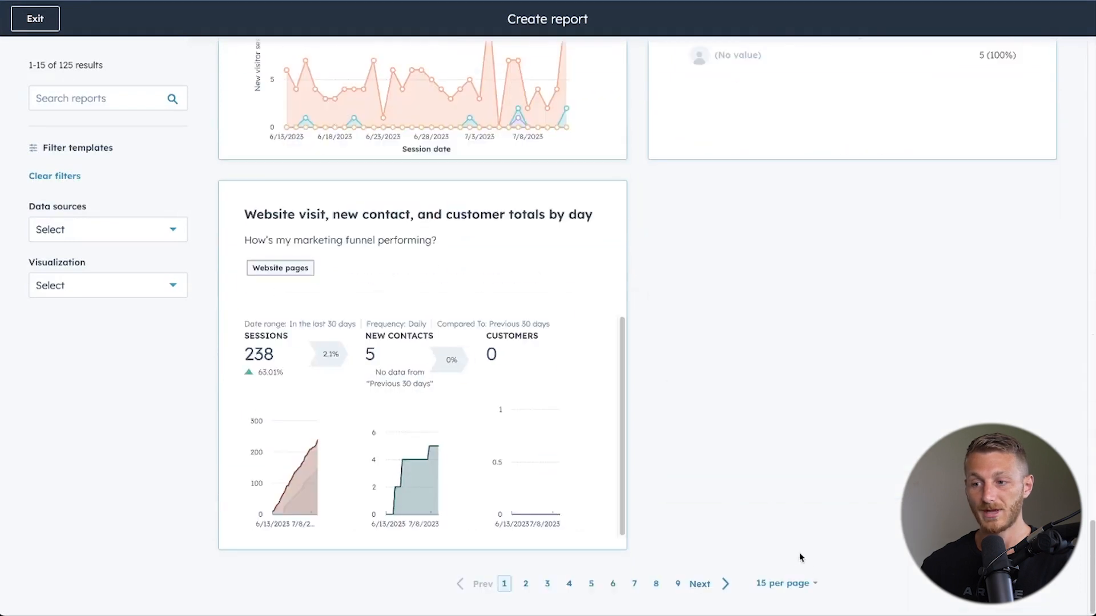
click(794, 584)
click(781, 551)
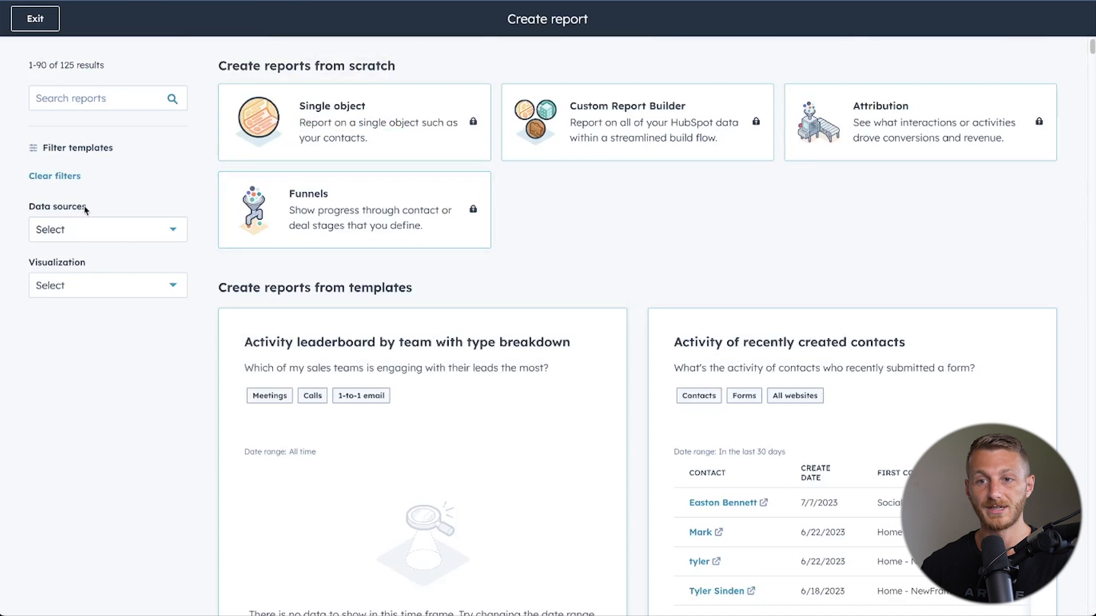
Filter the report templates by all data sources in the Websites group.
click(144, 231)
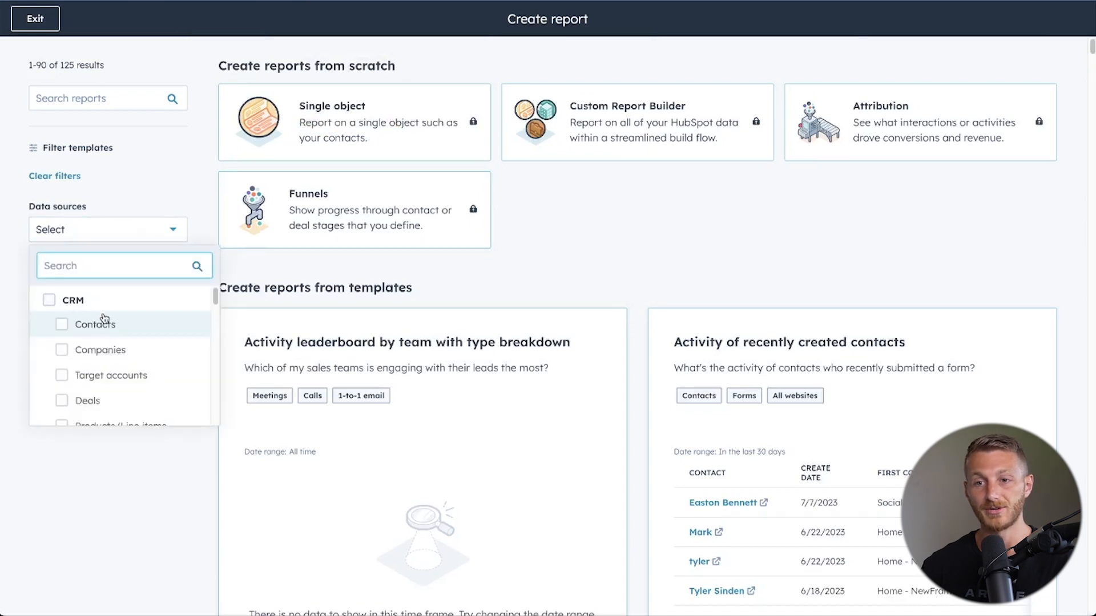
scroll(101, 319, down, 5)
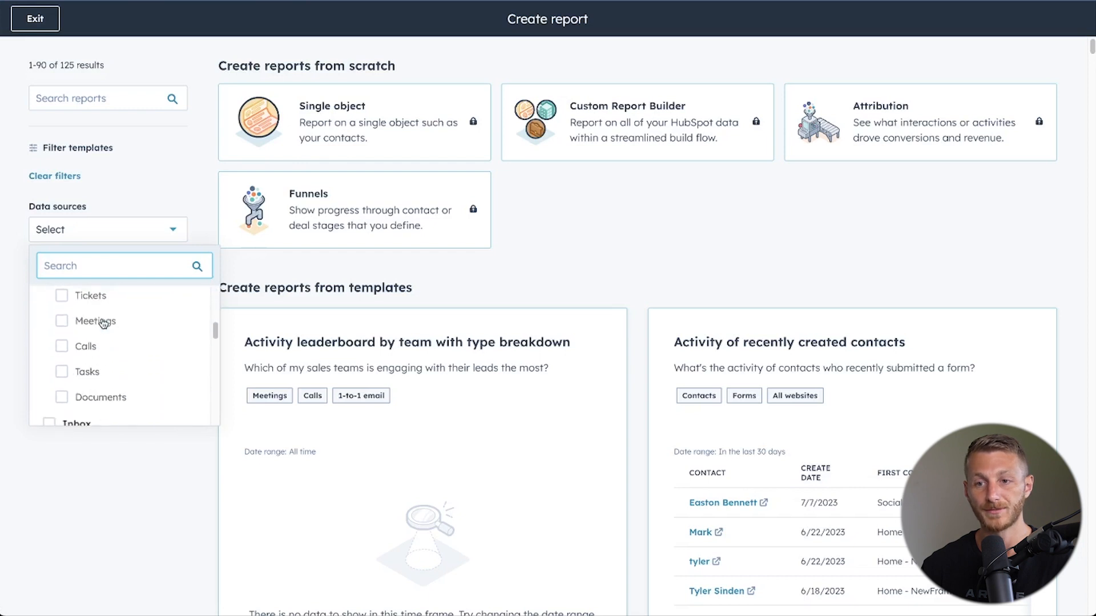
scroll(103, 323, down, 5)
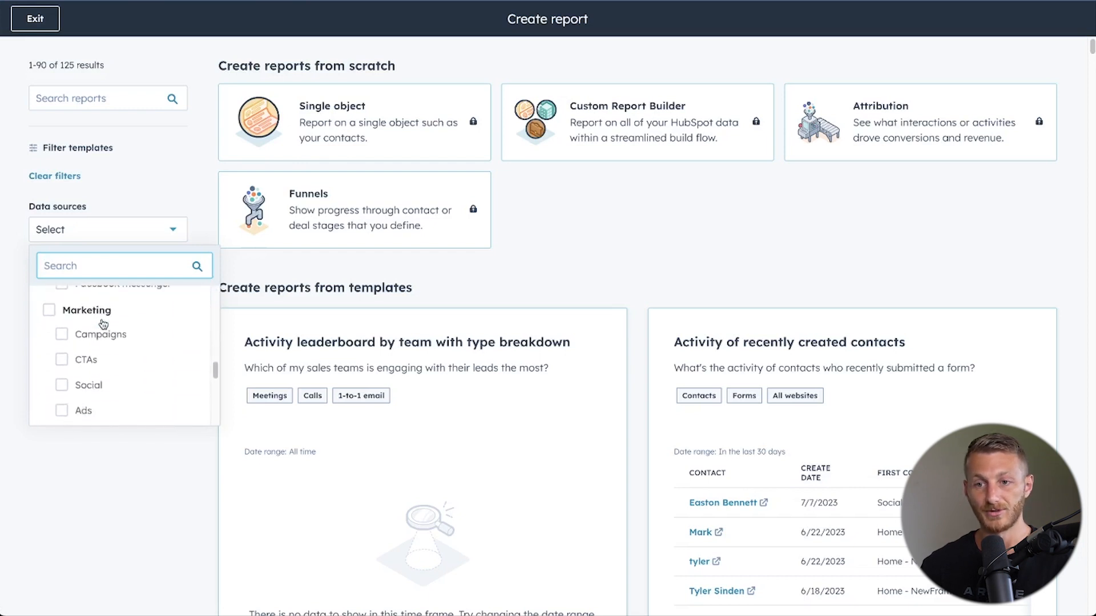
scroll(102, 323, down, 5)
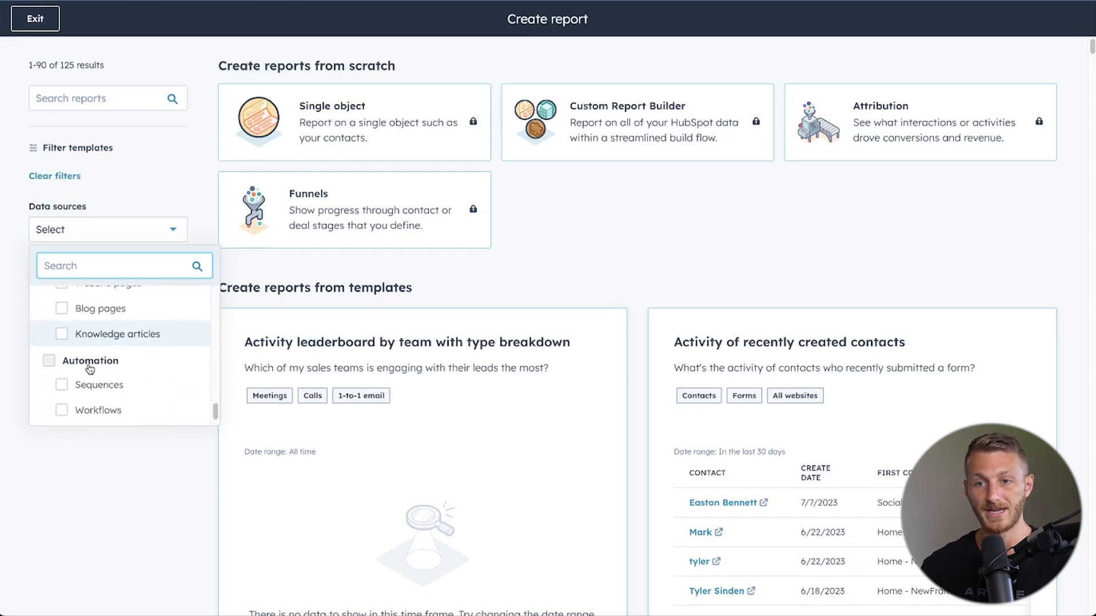
scroll(91, 356, up, 2)
scroll(90, 360, down, 3)
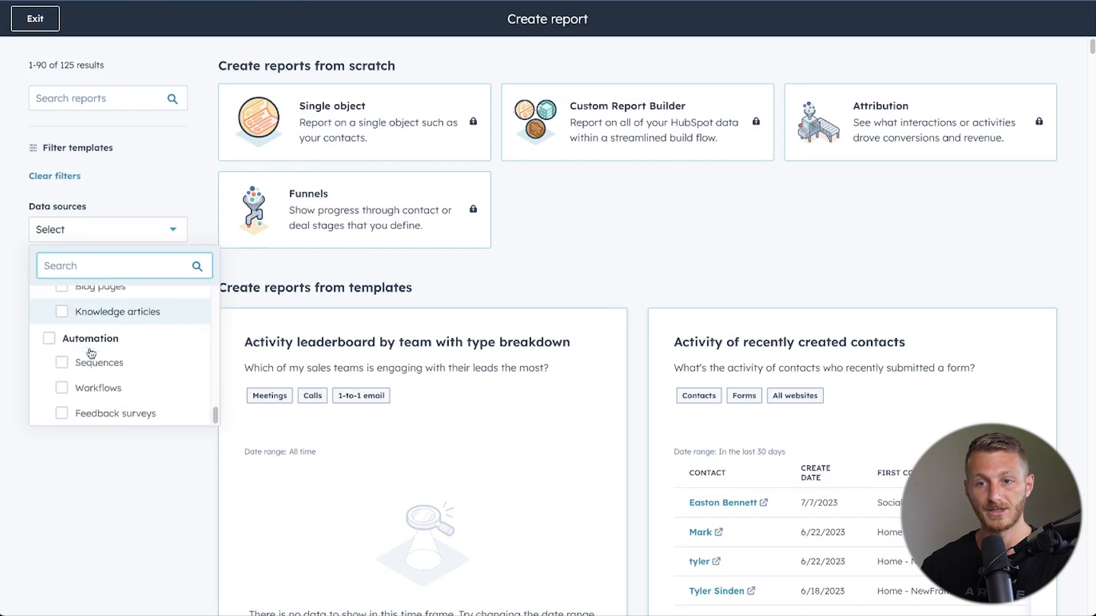
scroll(91, 353, up, 3)
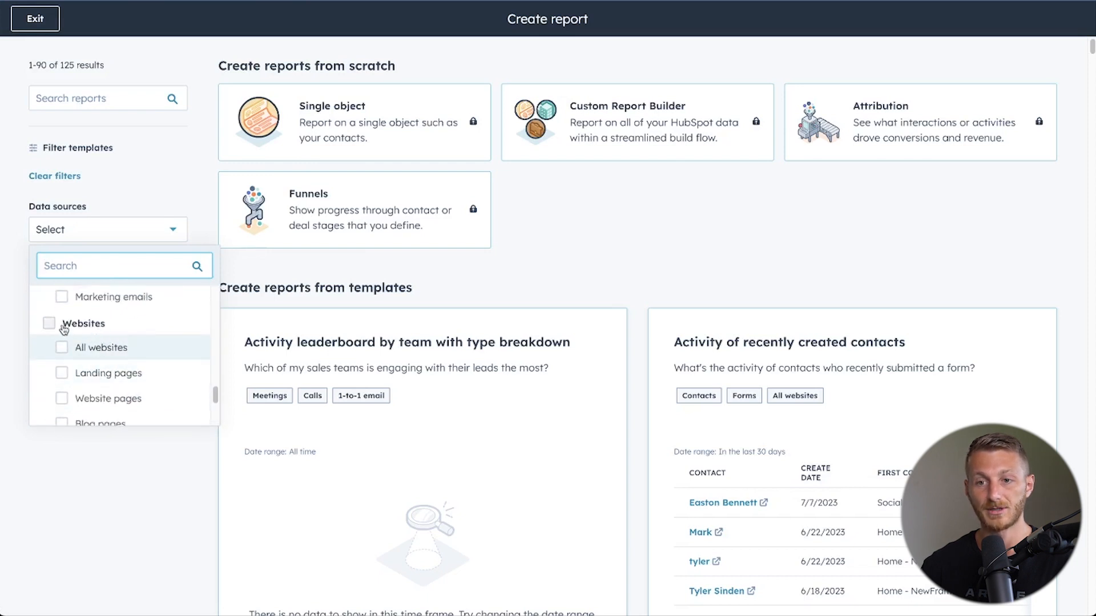
click(50, 324)
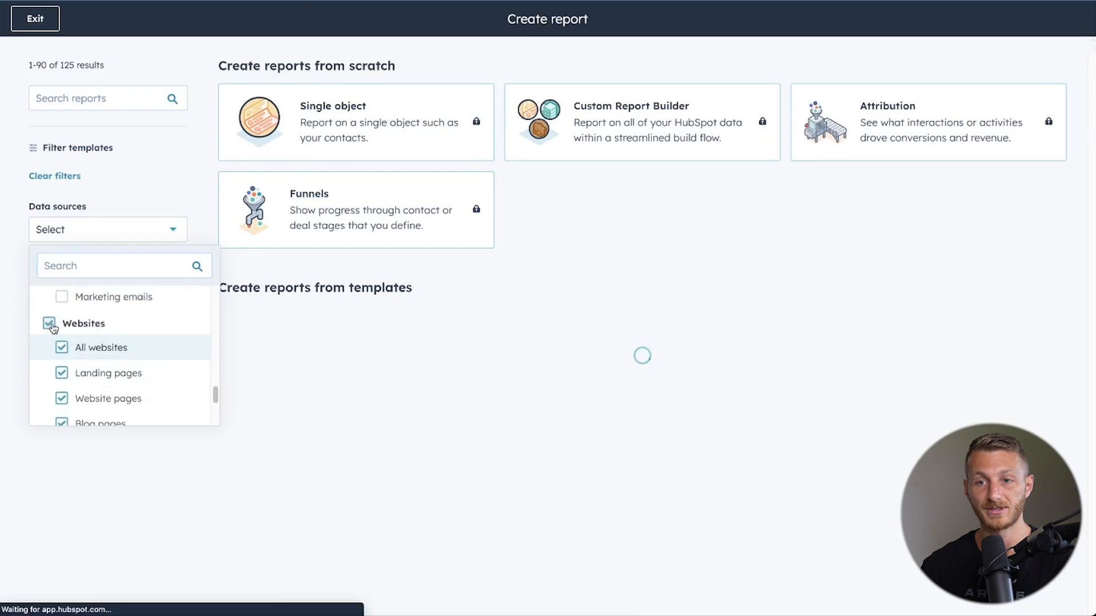
Add all data sources in the Marketing group to the report template filter.
scroll(90, 327, down, 5)
scroll(92, 328, down, 1)
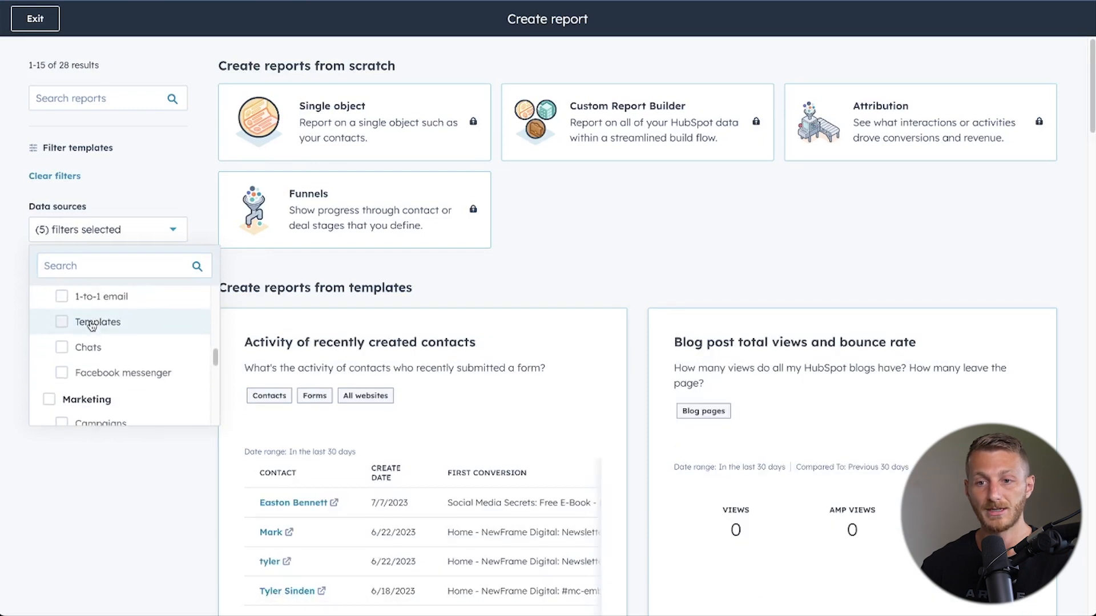
click(49, 386)
scroll(95, 357, up, 8)
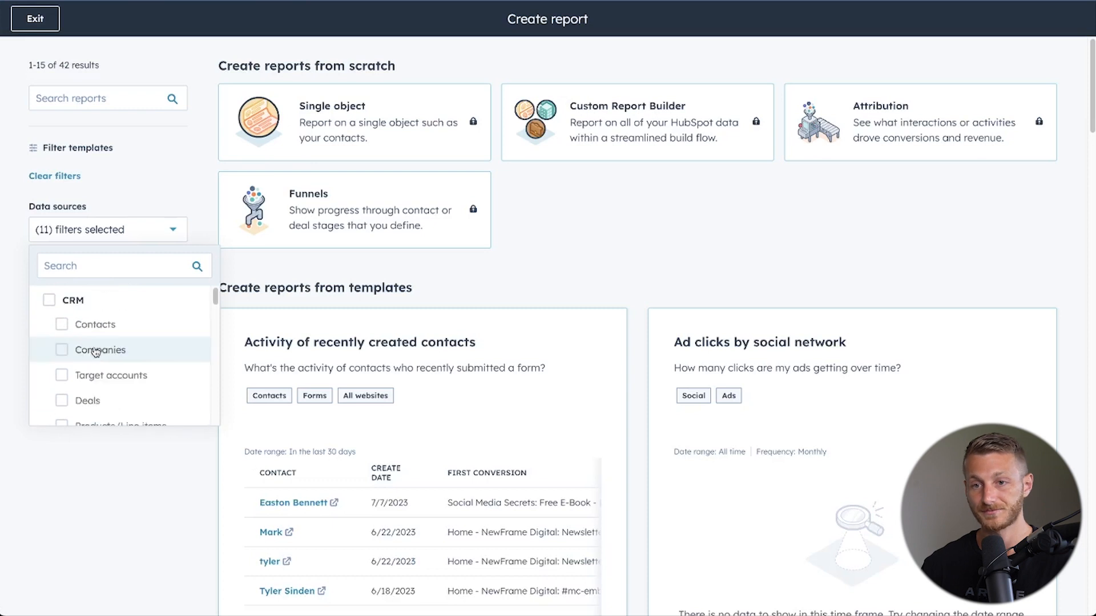
click(594, 246)
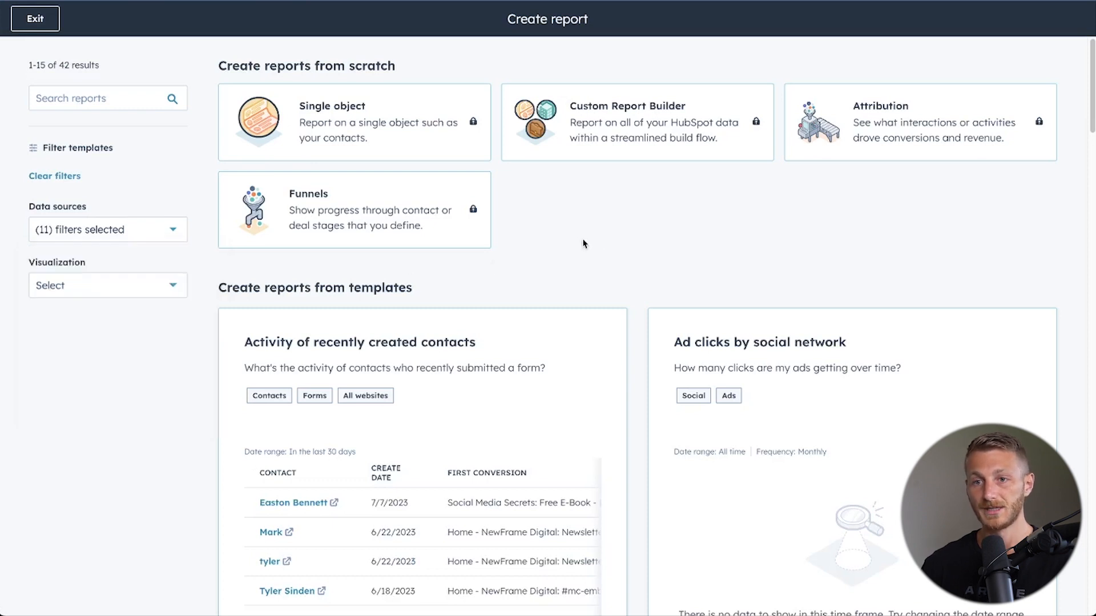
click(167, 288)
scroll(105, 435, down, 4)
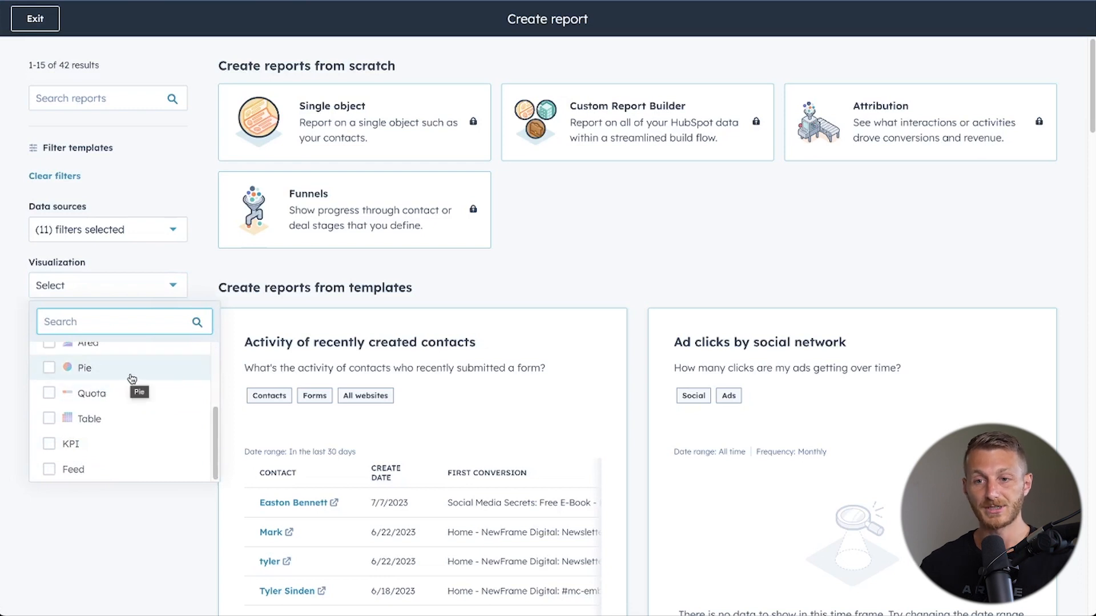
scroll(137, 439, up, 4)
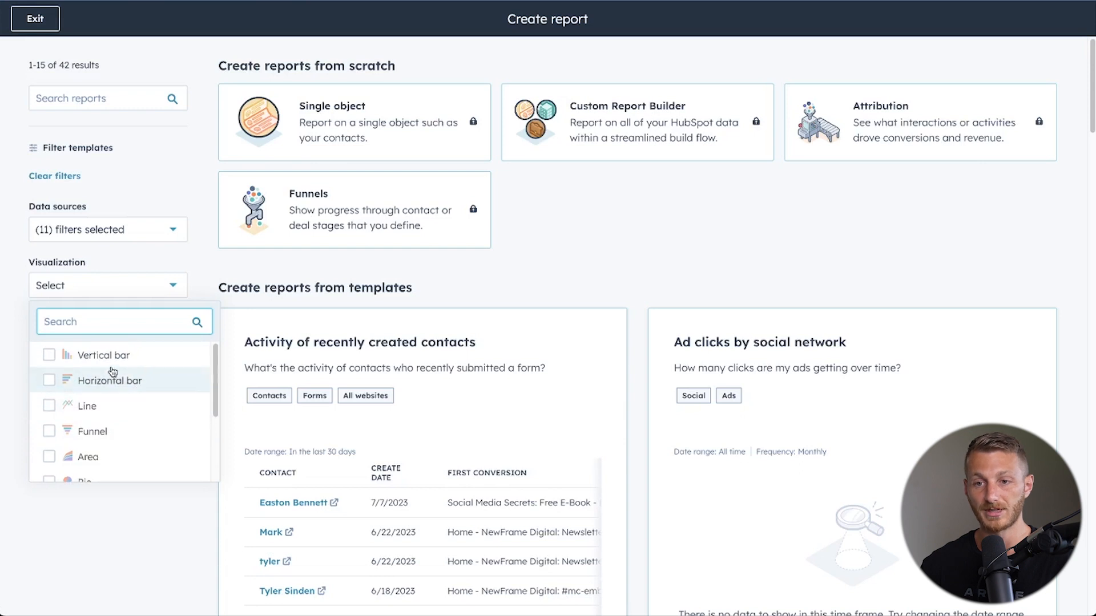
click(102, 514)
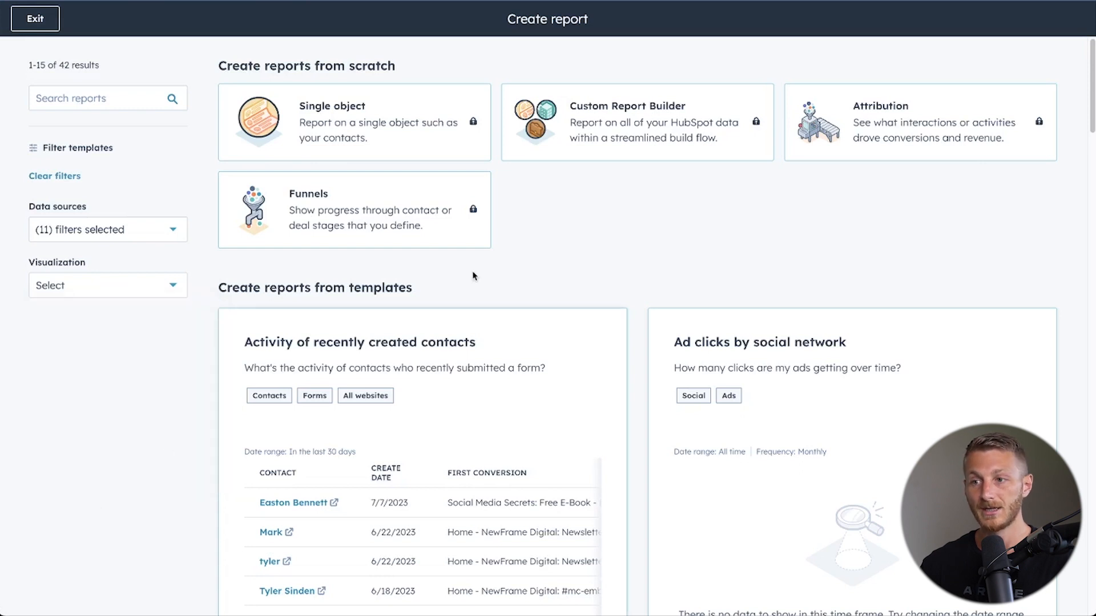
Search the templates for "website visi" and open the "Website visit, new contact, and customer totals by day" report.
click(78, 98)
text(website)
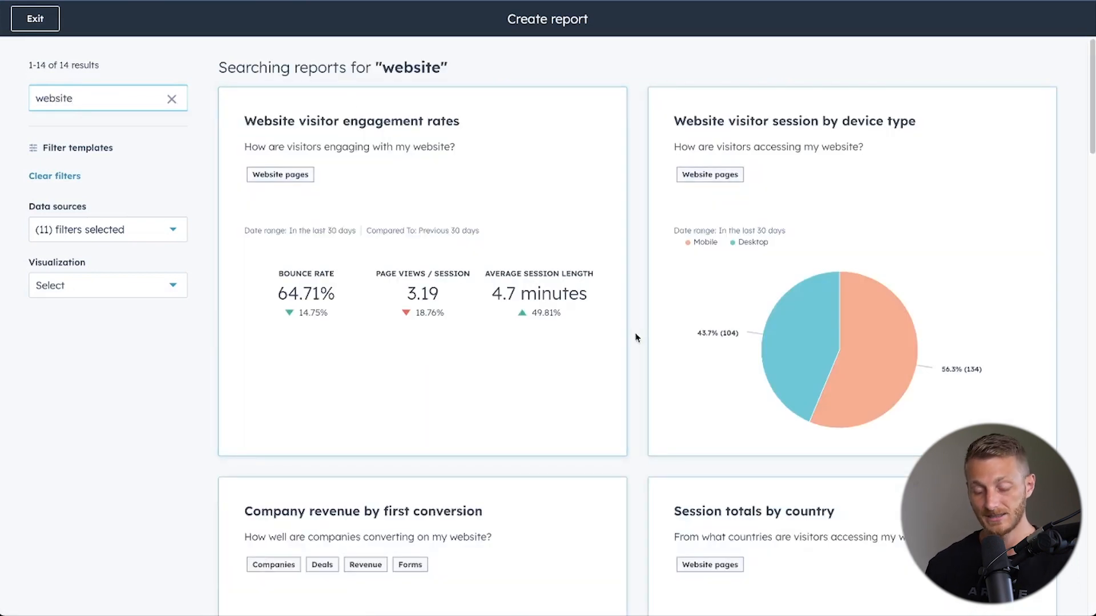
text( visi)
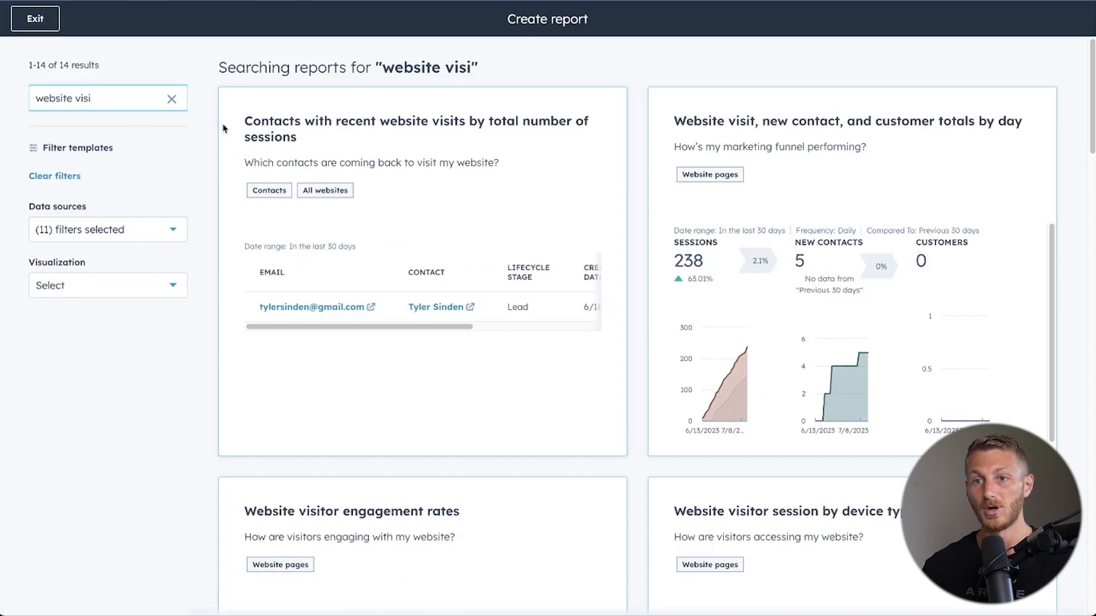
click(815, 143)
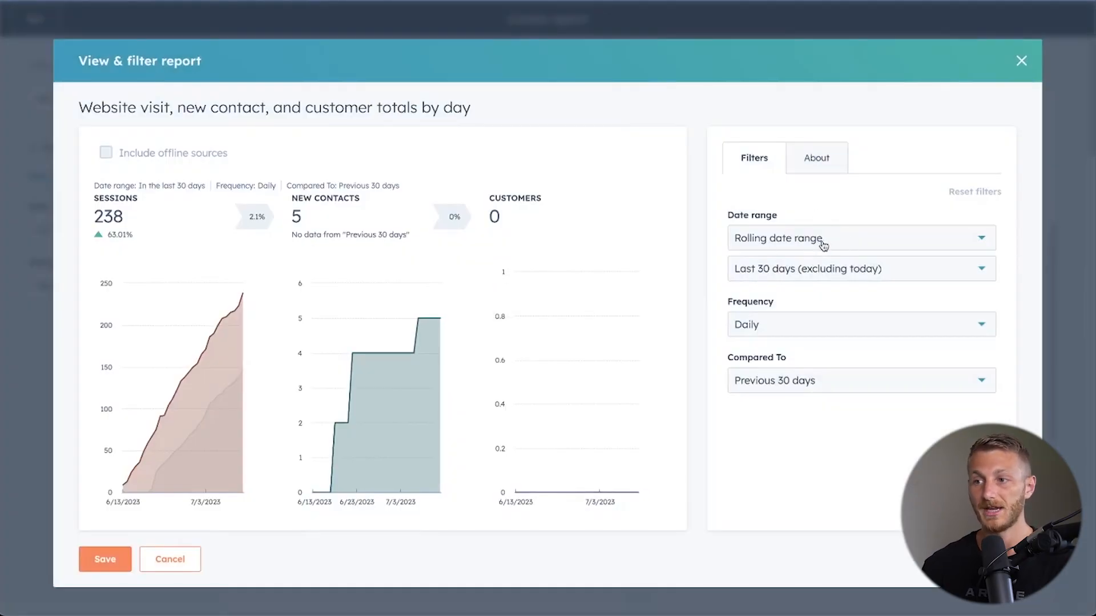
Set the report's date range to This month and its frequency to Daily.
click(827, 242)
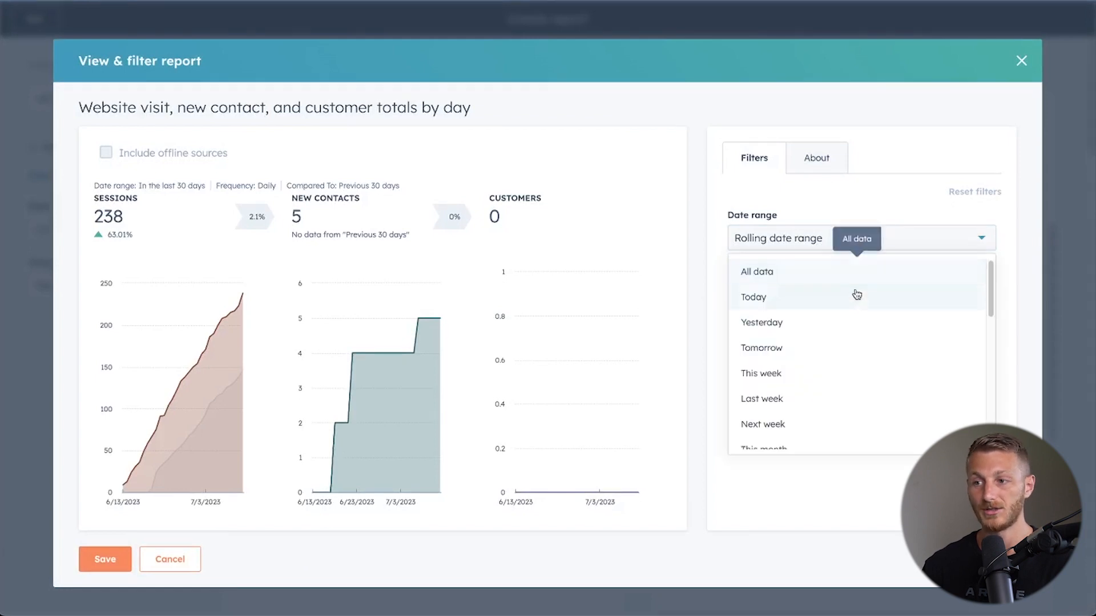
scroll(851, 315, down, 1)
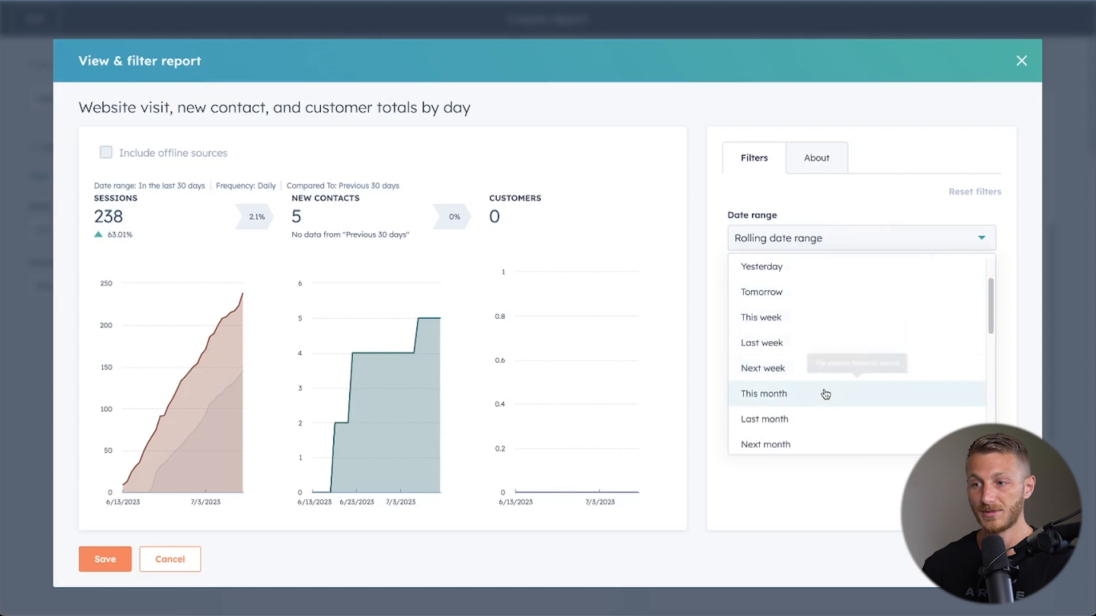
click(792, 399)
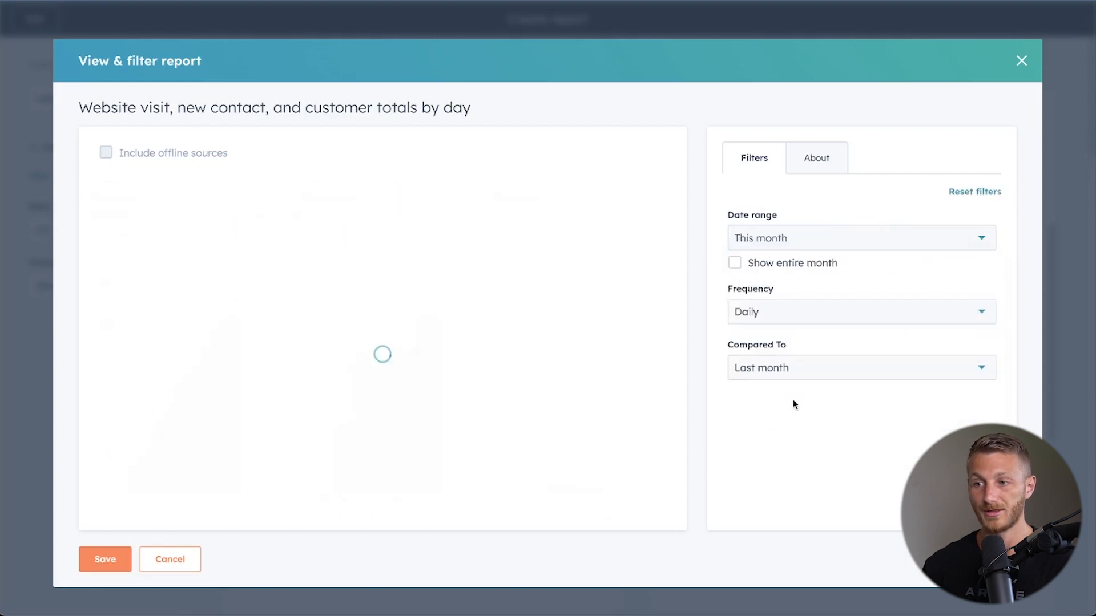
click(802, 313)
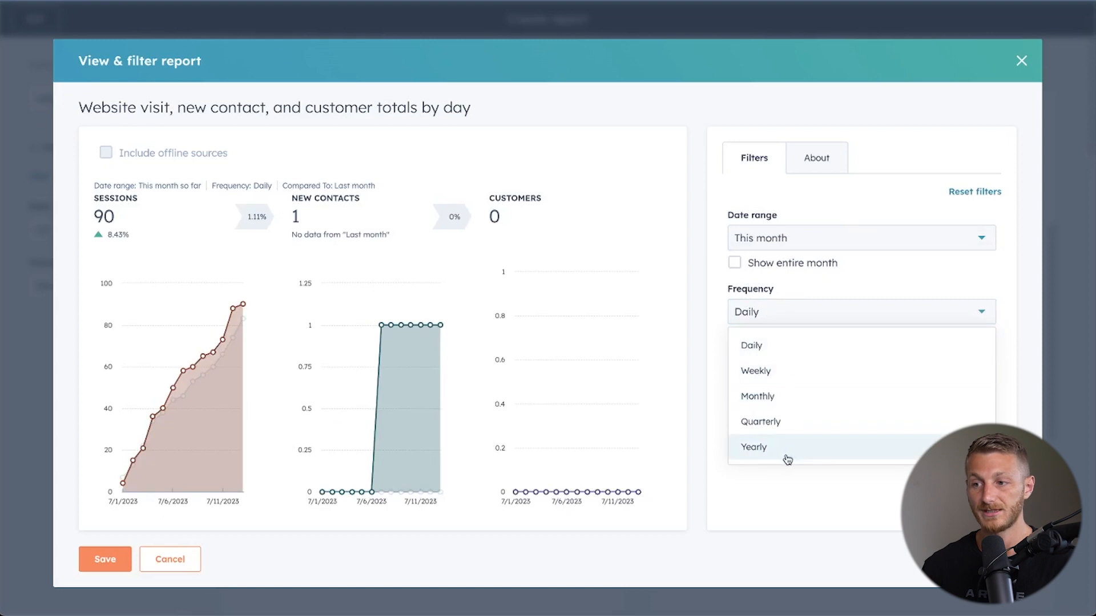
click(756, 346)
Try the All data date range, check its frequency options, and set the date range back to This month.
click(801, 242)
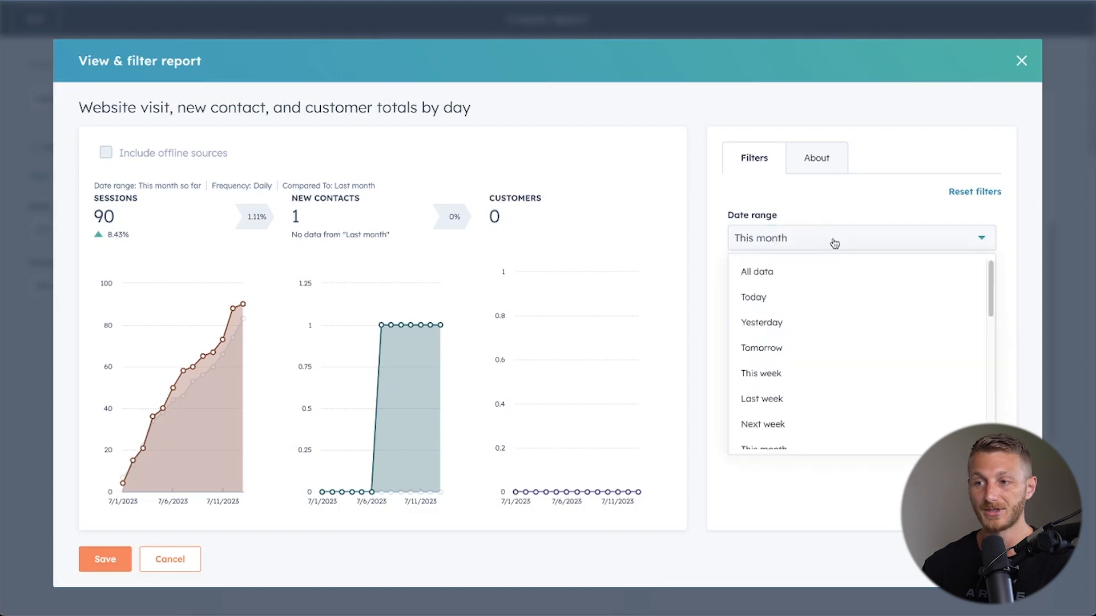
click(818, 276)
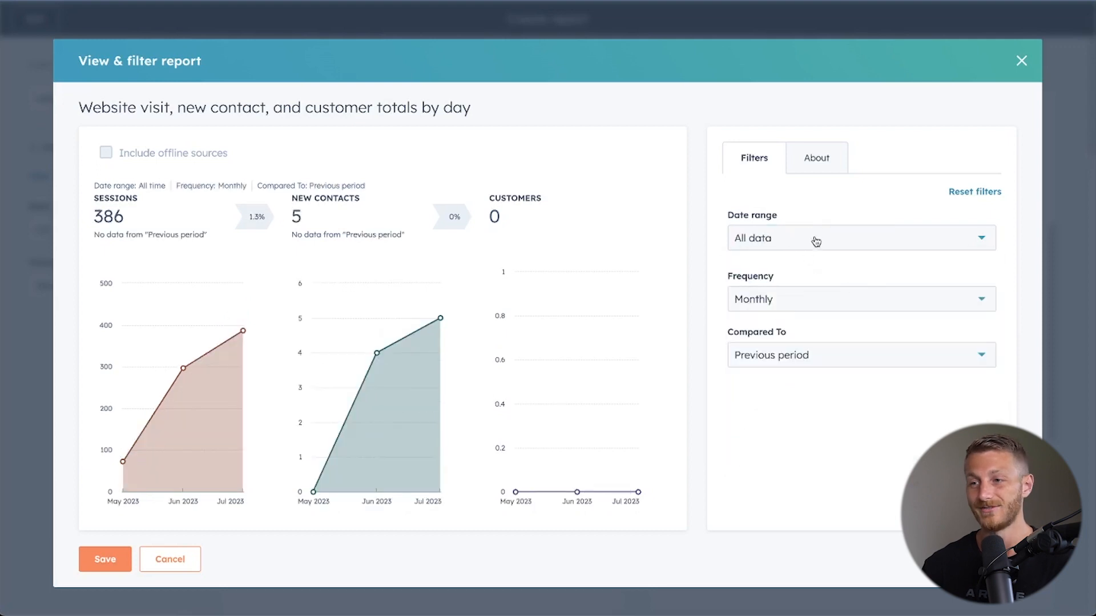
click(794, 302)
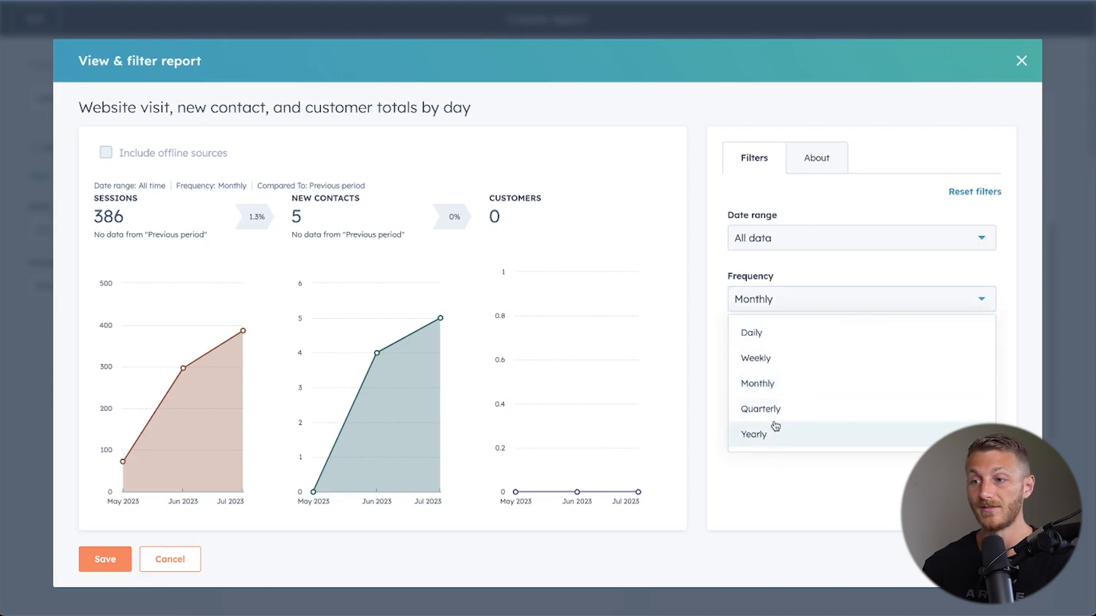
click(805, 239)
scroll(793, 351, down, 3)
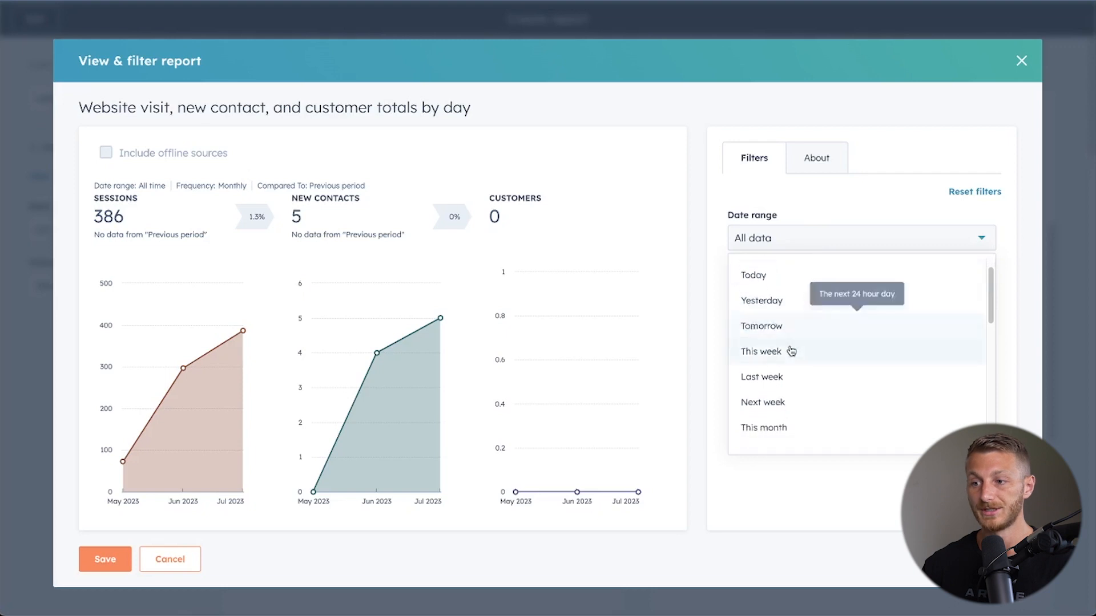
click(791, 351)
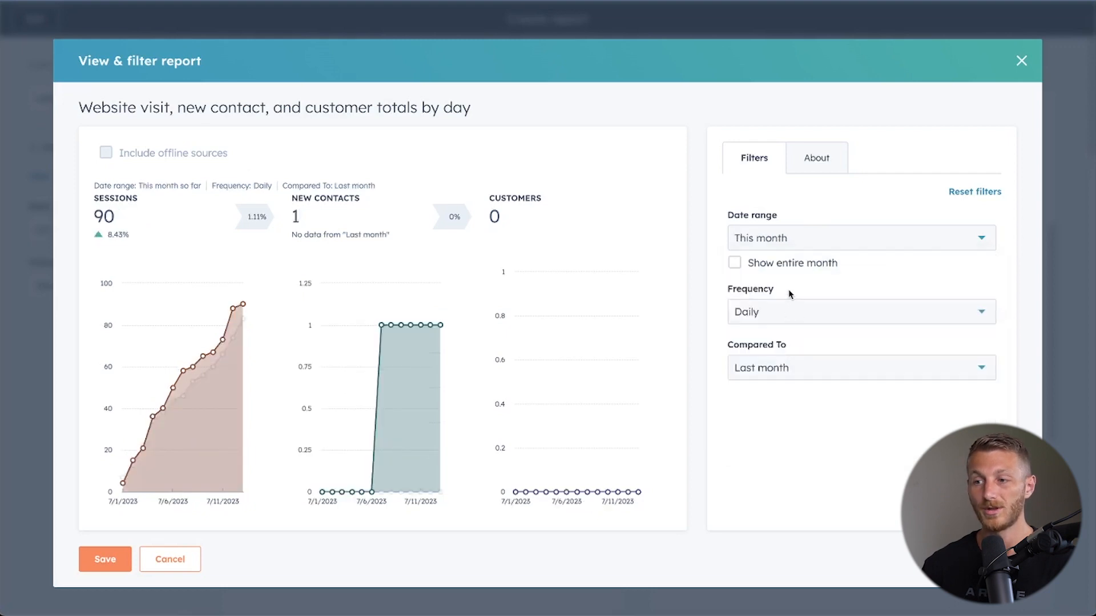
Try showing the entire month and comparing to Year before, restoring the month-to-date view and the Last month comparison.
click(735, 264)
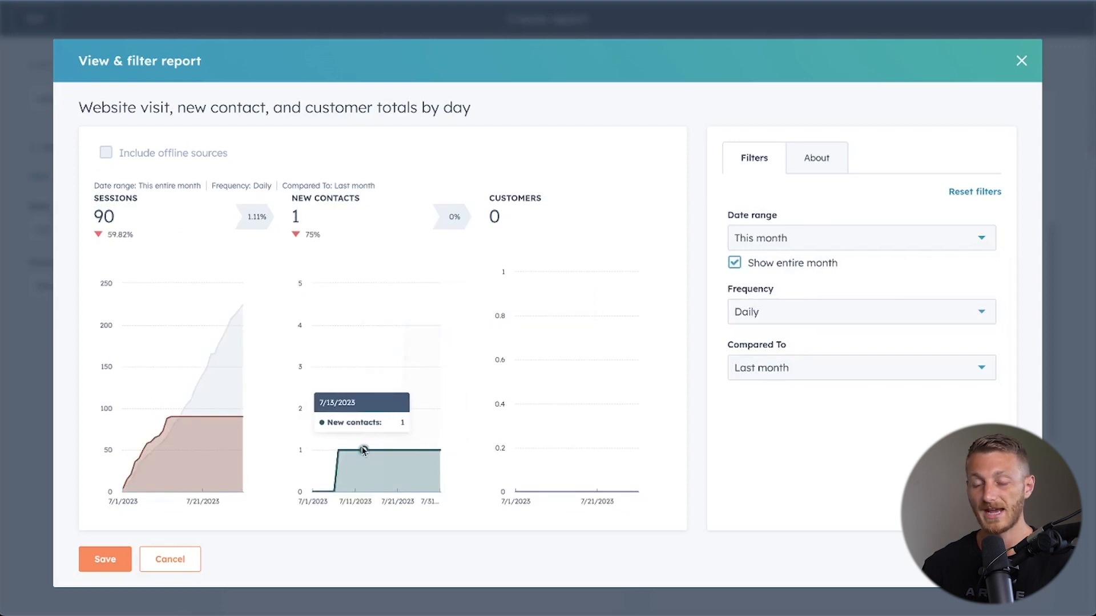
click(774, 264)
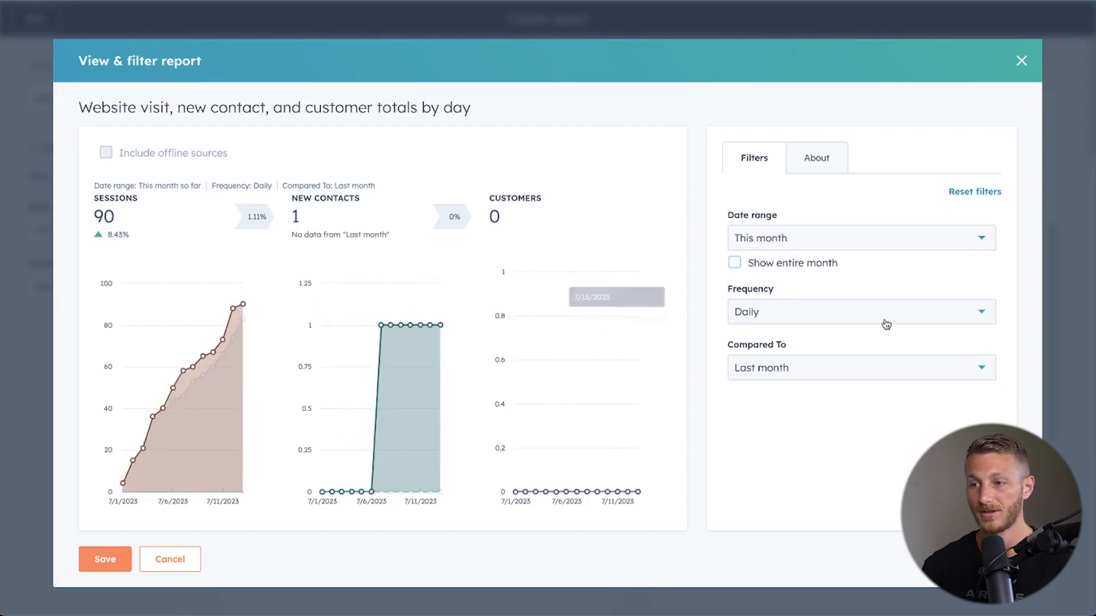
click(812, 378)
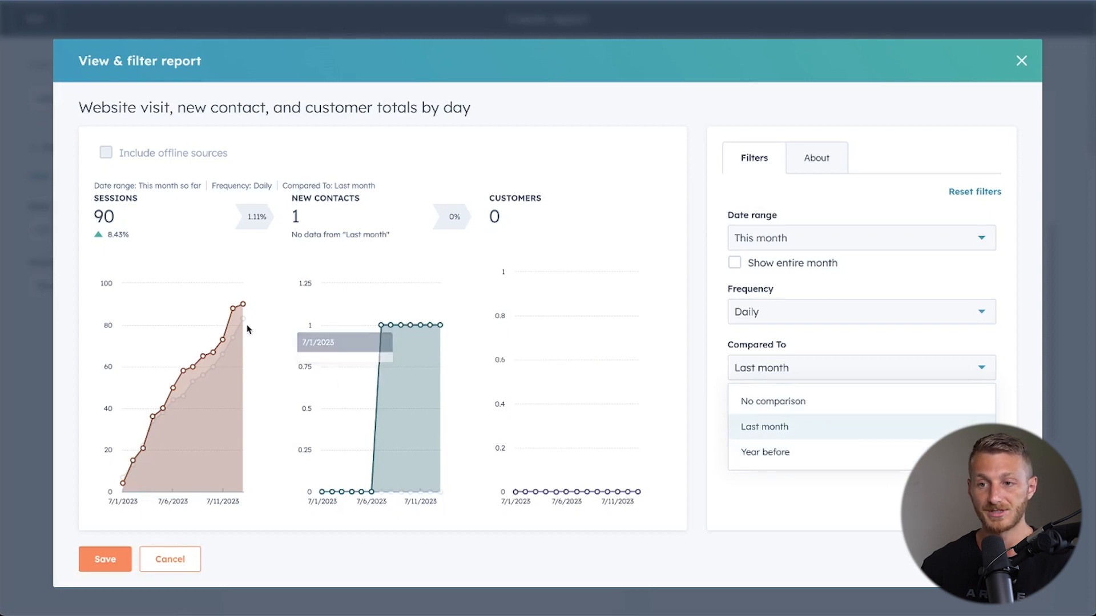
mouse_move(242, 323)
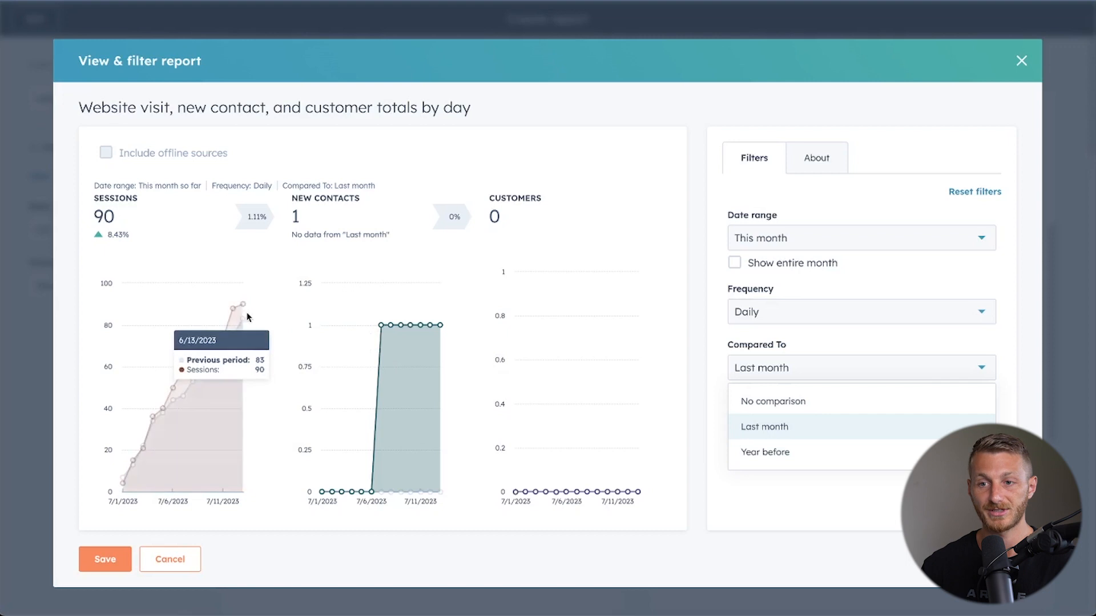
click(841, 461)
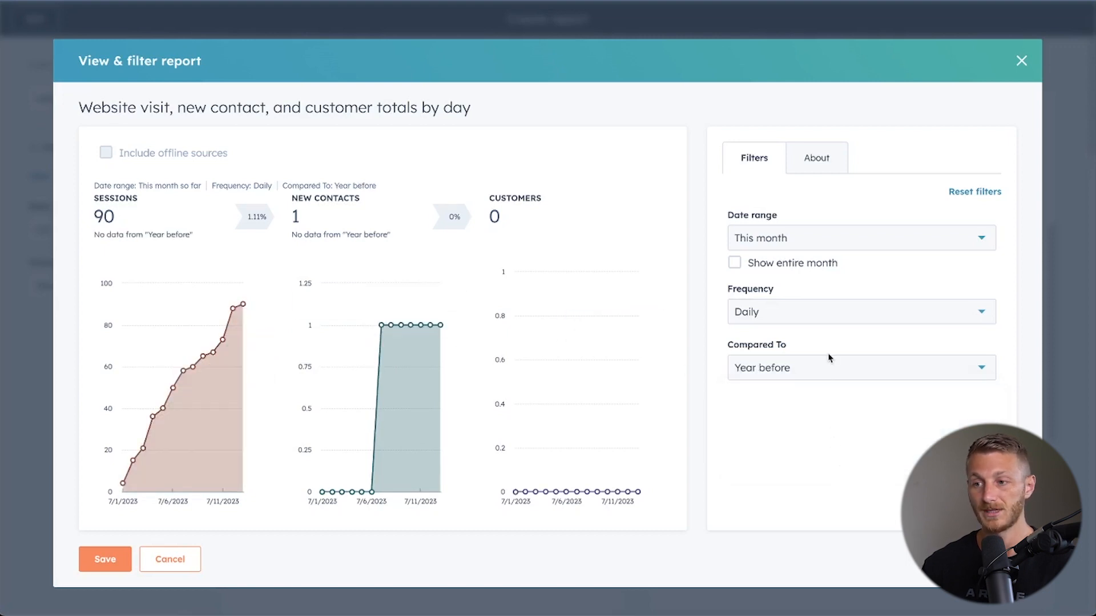
click(829, 373)
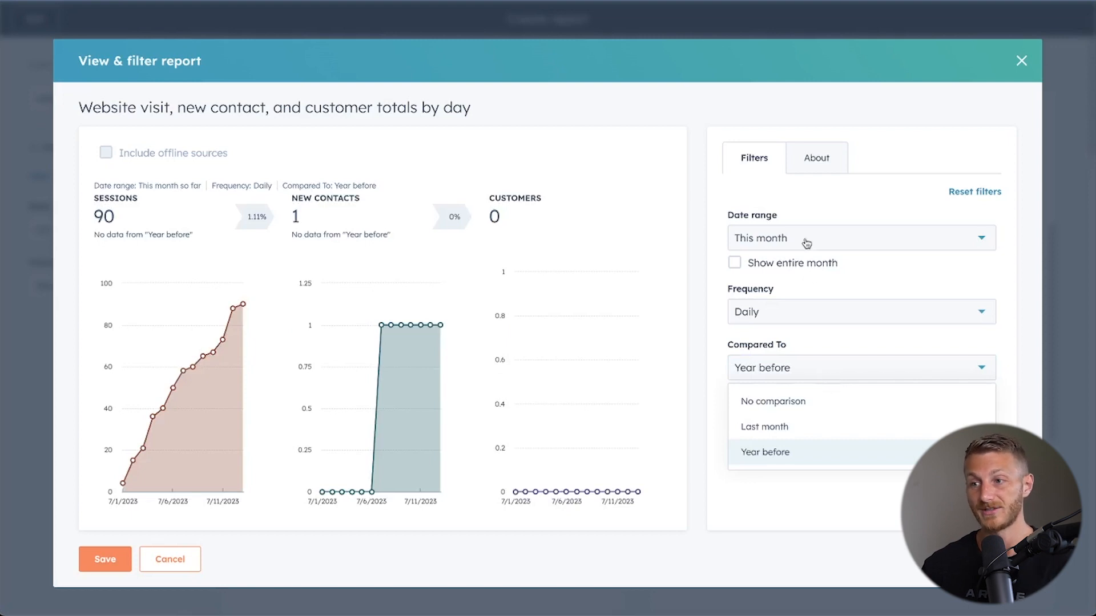
click(802, 427)
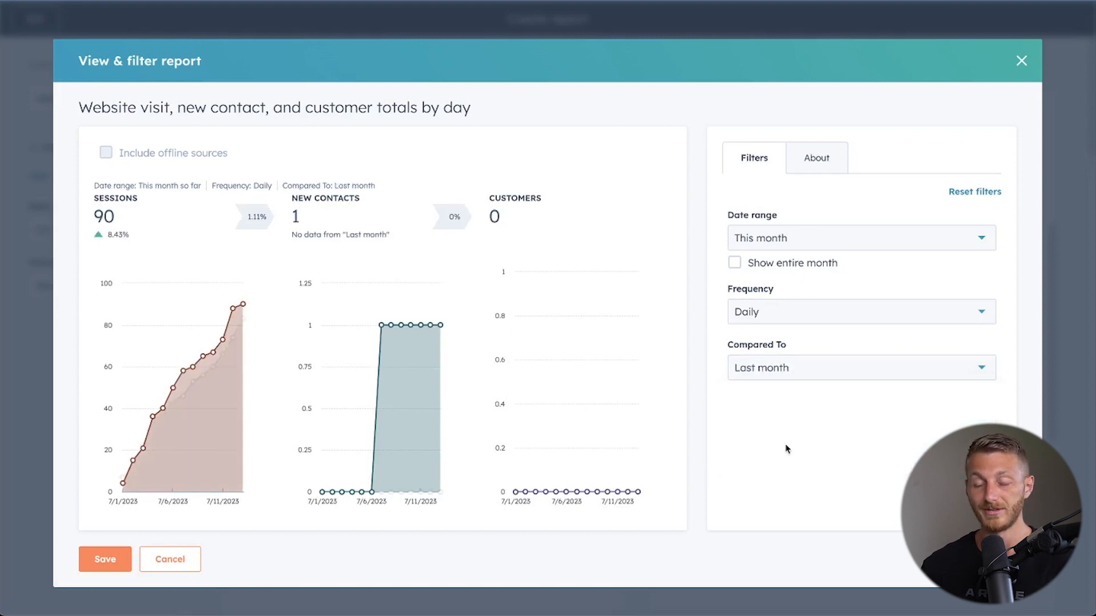
Start saving the filtered report and choose to add it to the existing Marketing Dashboard.
click(104, 560)
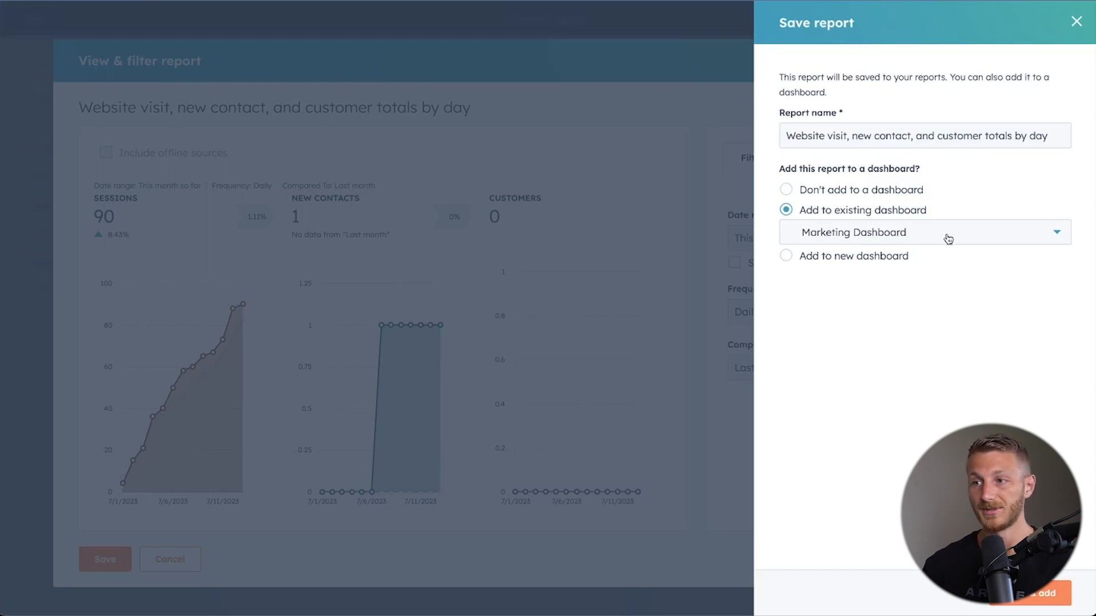
click(813, 196)
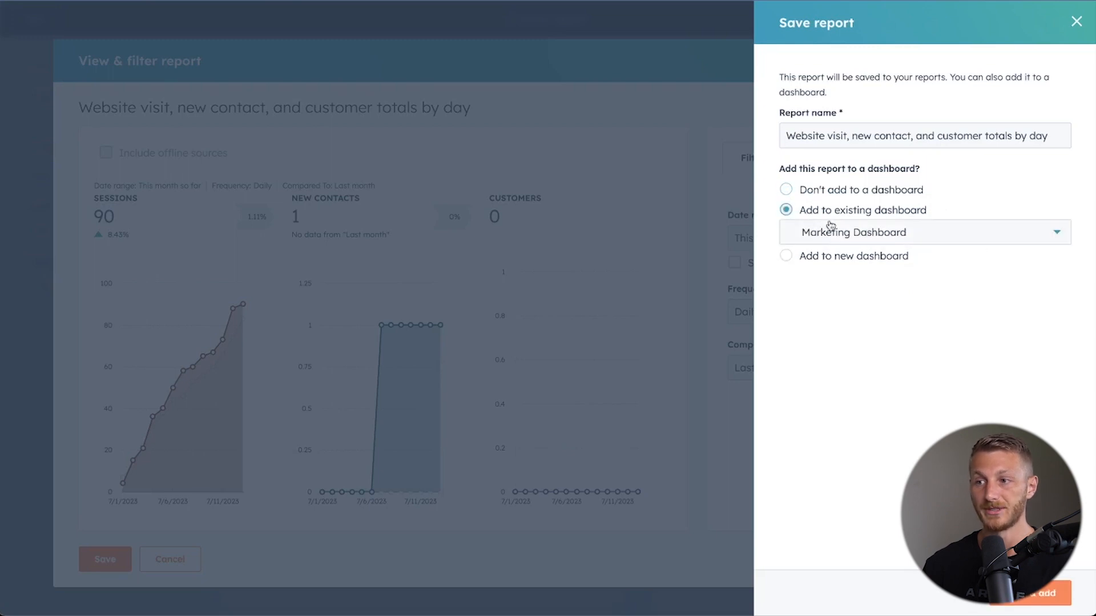
click(971, 240)
click(875, 349)
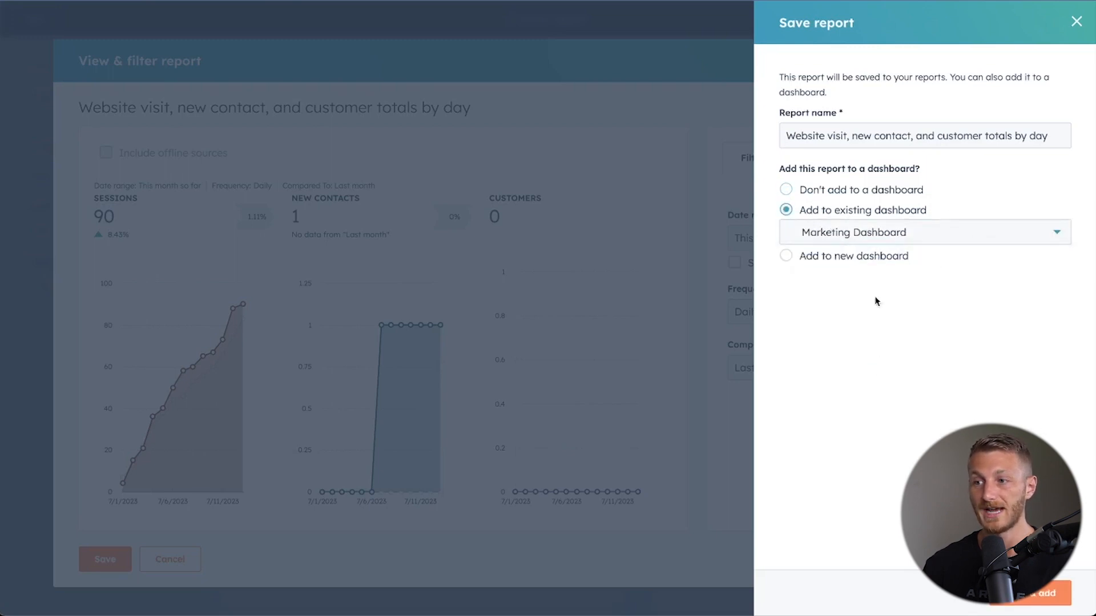
click(868, 262)
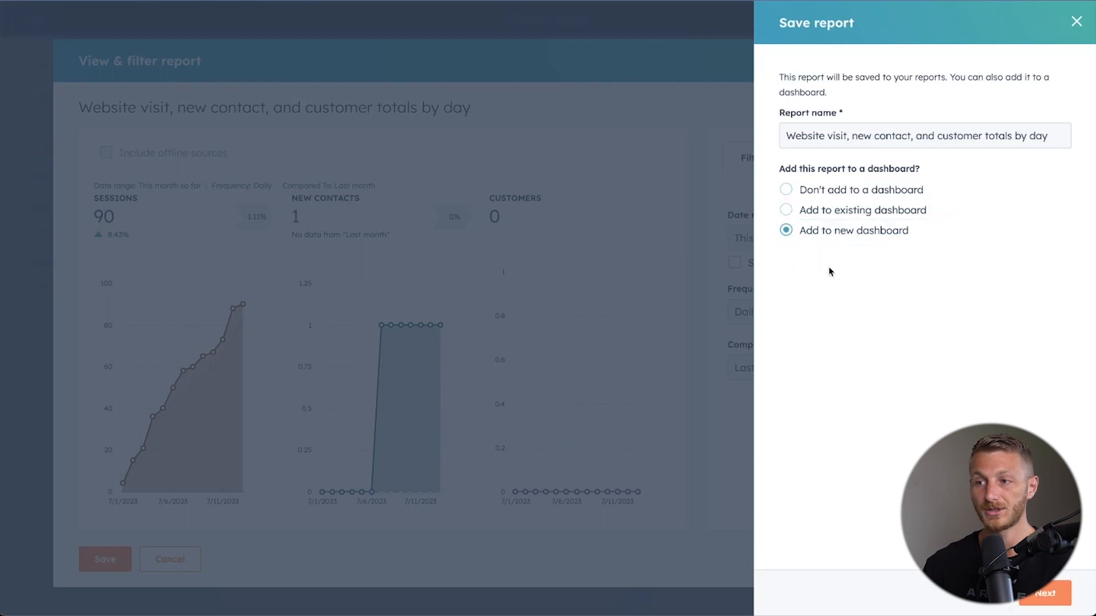
click(845, 211)
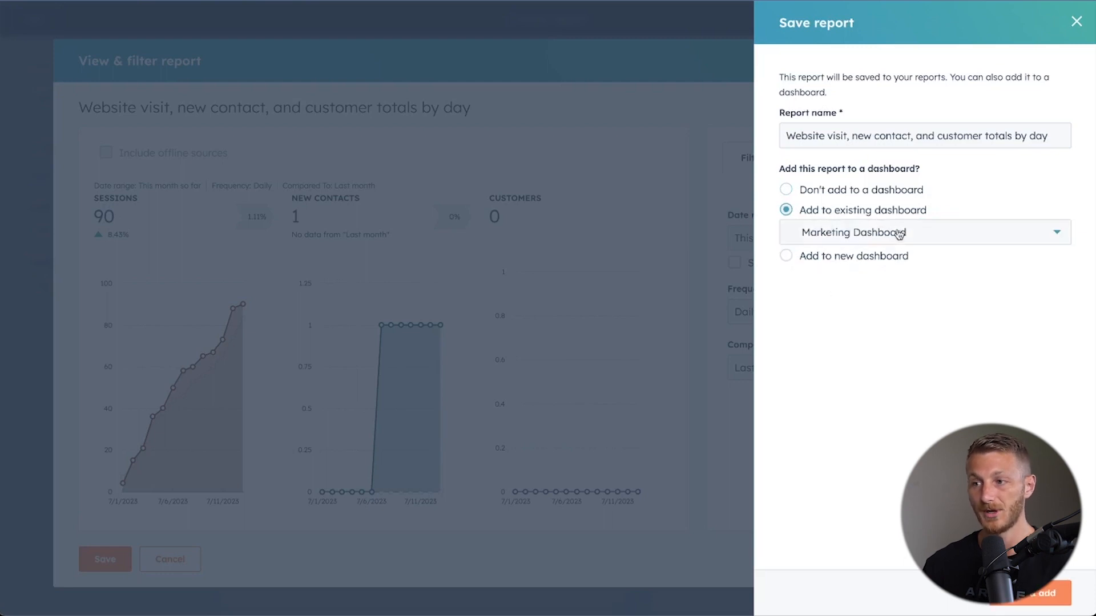
Name the report "Website Visits & Contacts" and save it to the dashboard.
triple_click(837, 132)
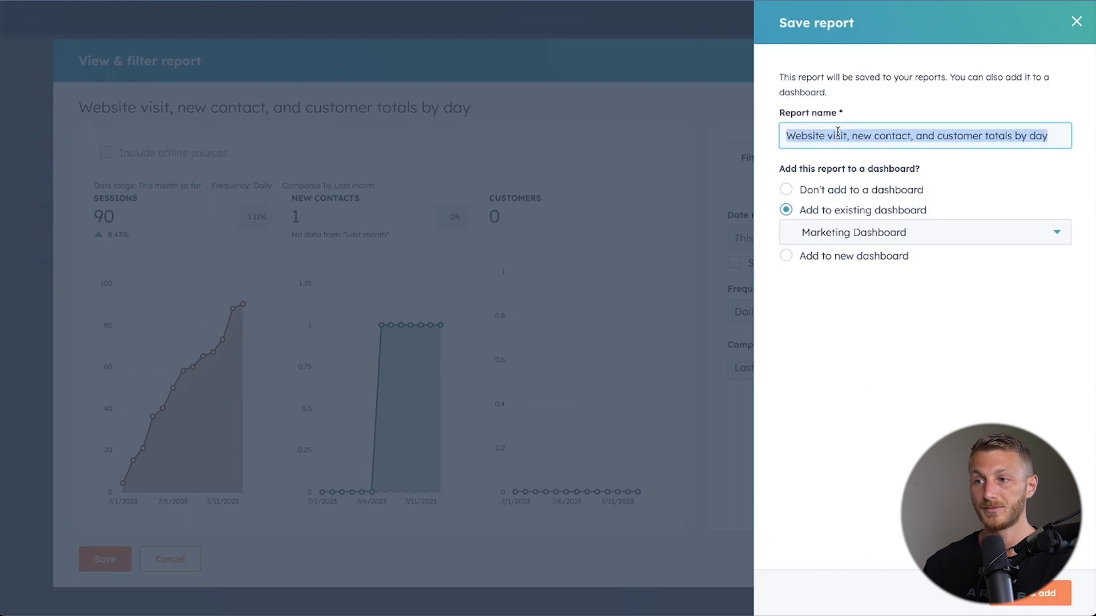
text(Website Visits & Contacts)
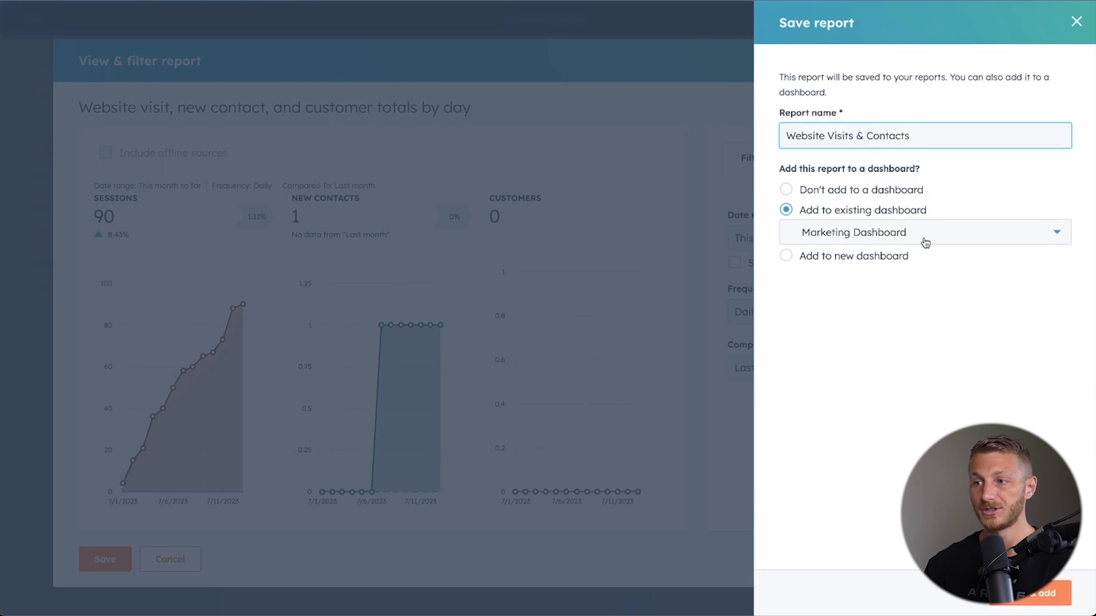
click(1030, 608)
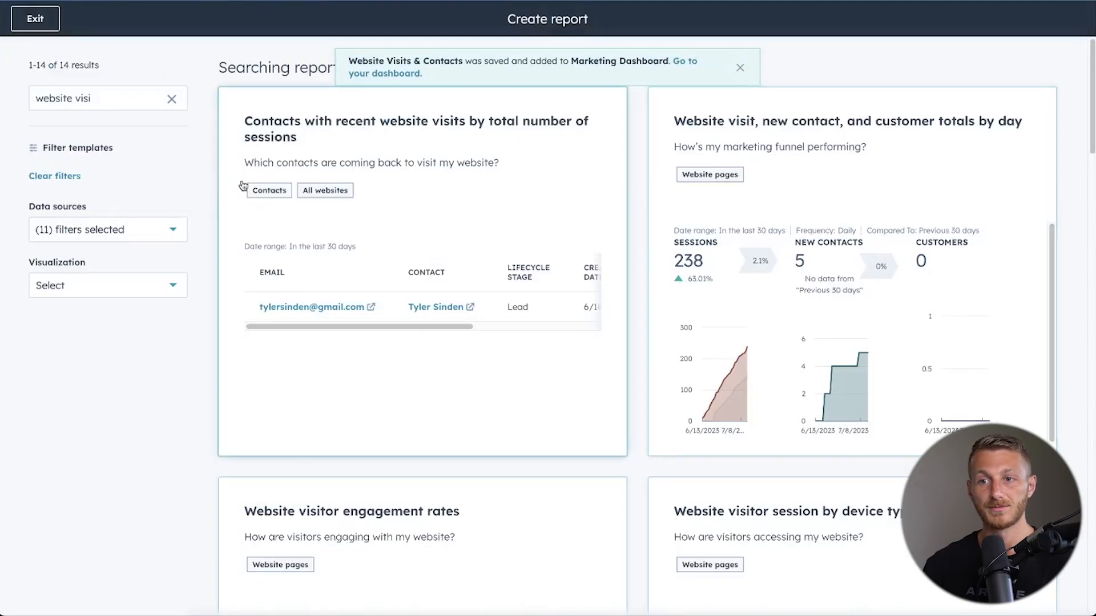
Return to the Marketing Dashboard and widen the Website Visits & Contacts report to the full dashboard width.
click(24, 27)
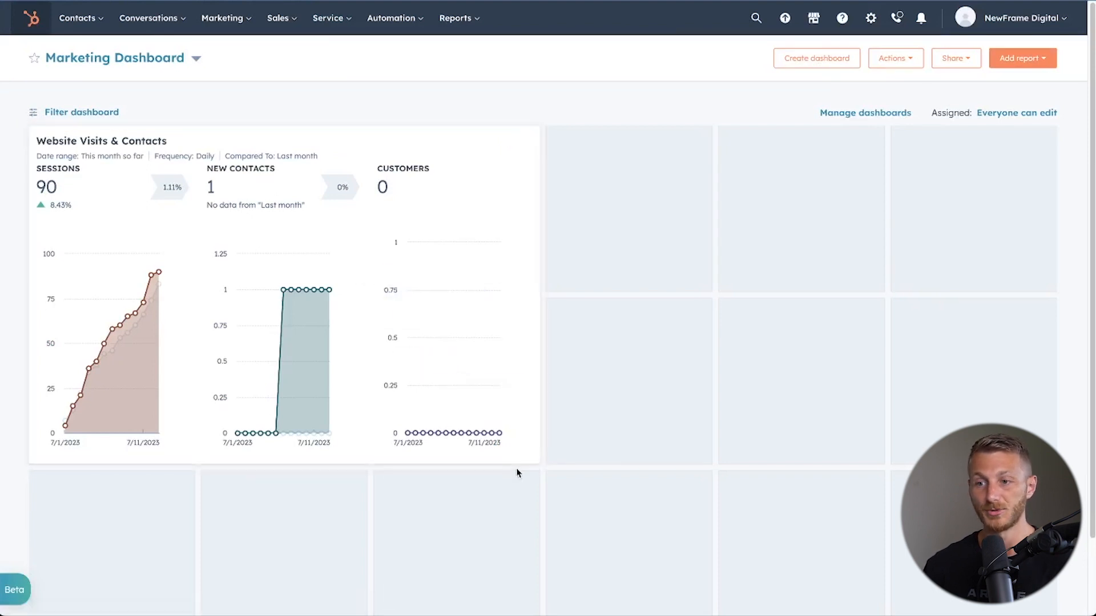
drag(531, 455, 1055, 461)
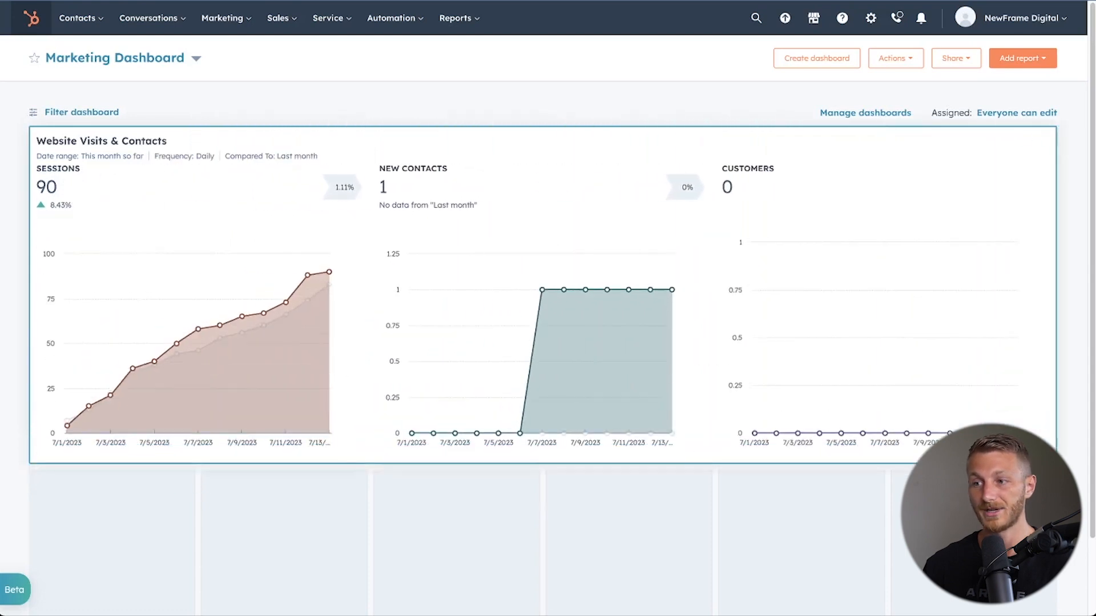
scroll(827, 394, down, 2)
drag(1057, 374, 1057, 404)
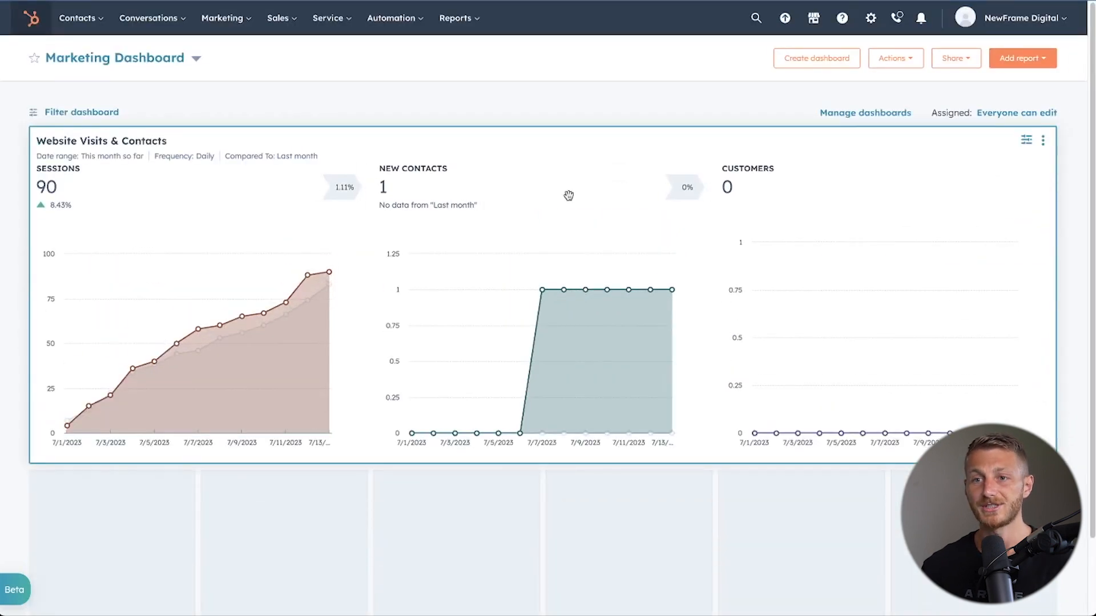
Open the filters of the Website Visits & Contacts report and set its date range to This quarter.
mouse_move(88, 153)
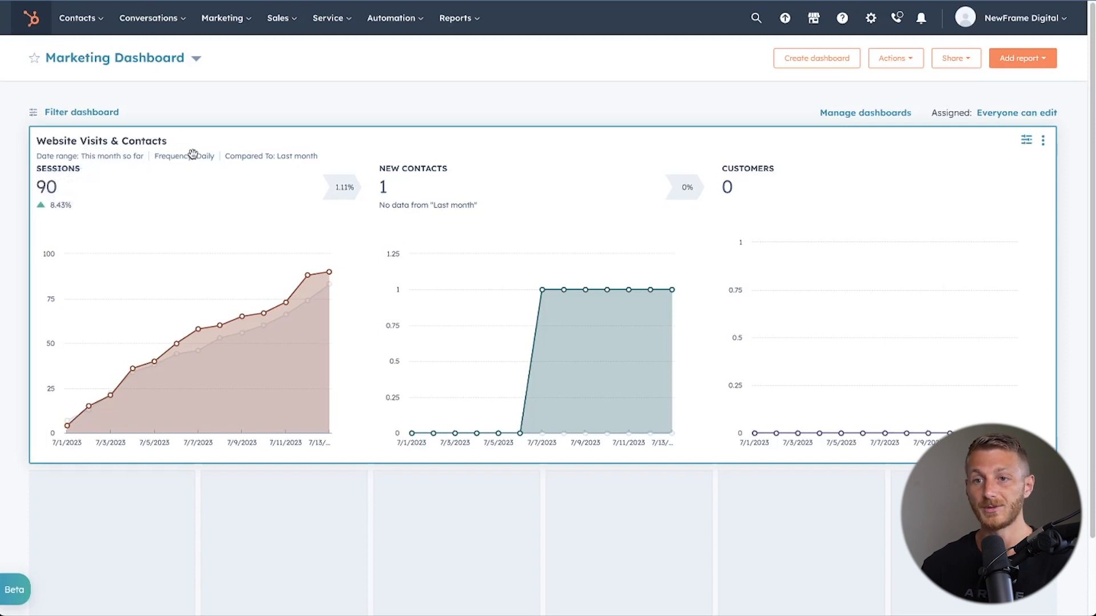
click(1028, 142)
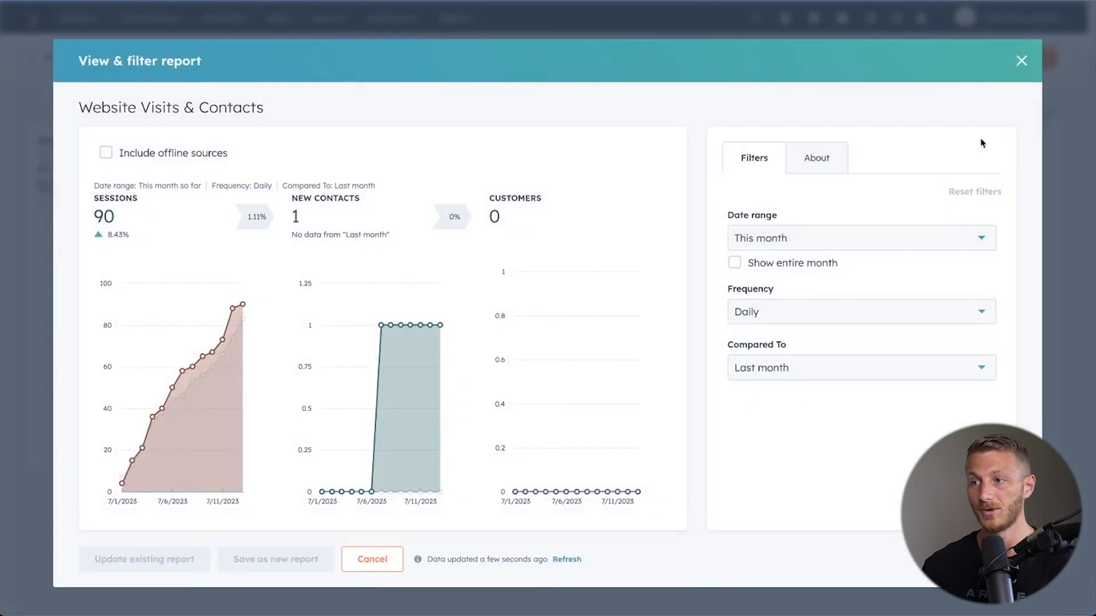
click(1021, 60)
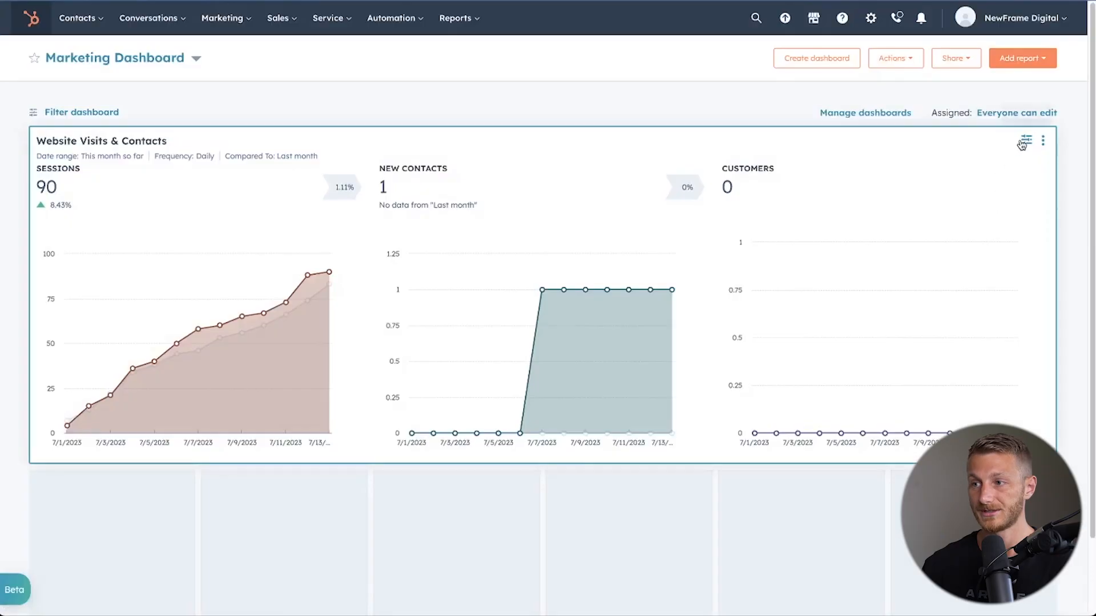
click(1026, 142)
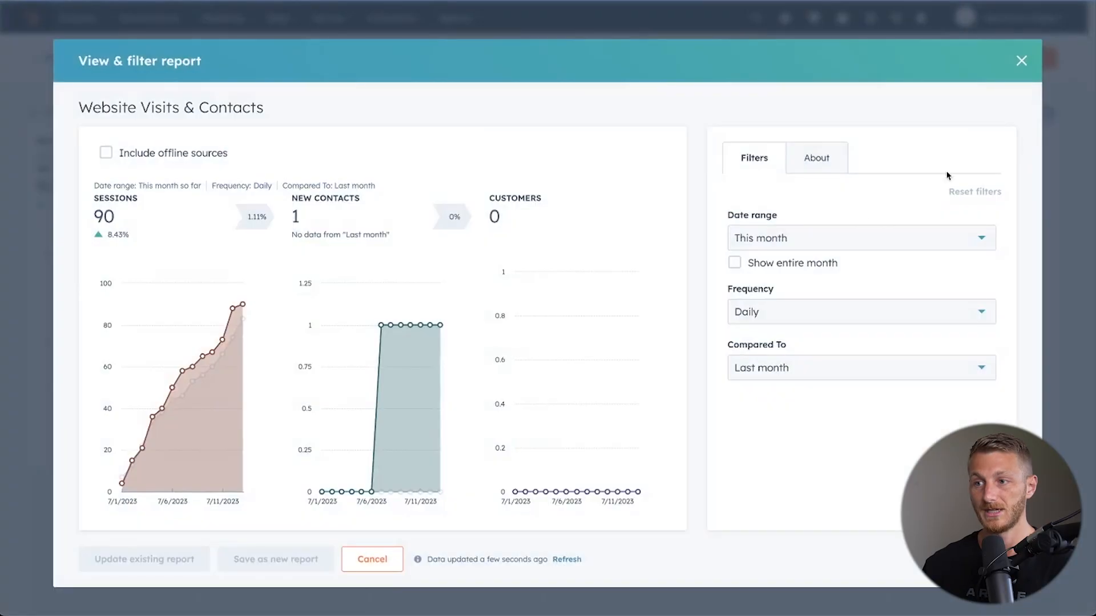
click(822, 242)
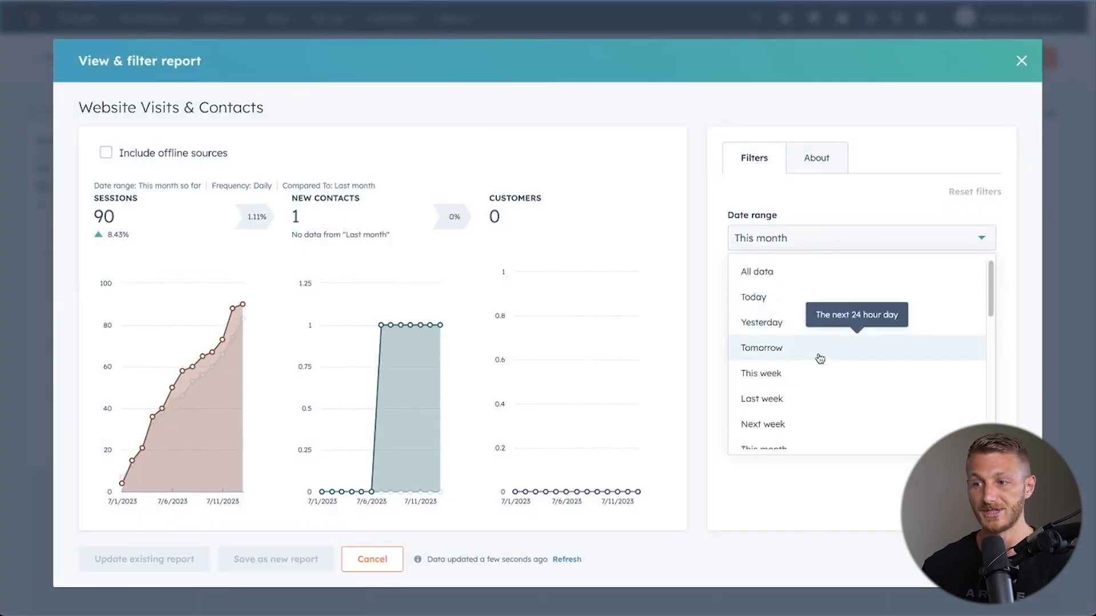
scroll(820, 359, down, 3)
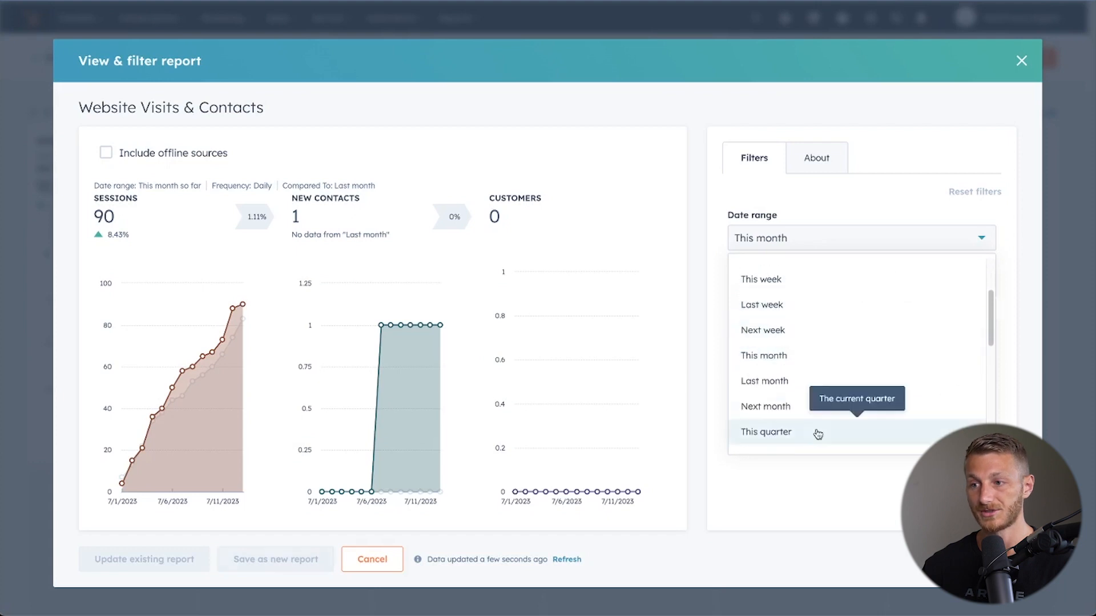
click(814, 432)
Check the comparison and frequency options and update the existing report with the changed filters.
click(826, 373)
click(825, 372)
click(811, 311)
click(810, 311)
click(158, 562)
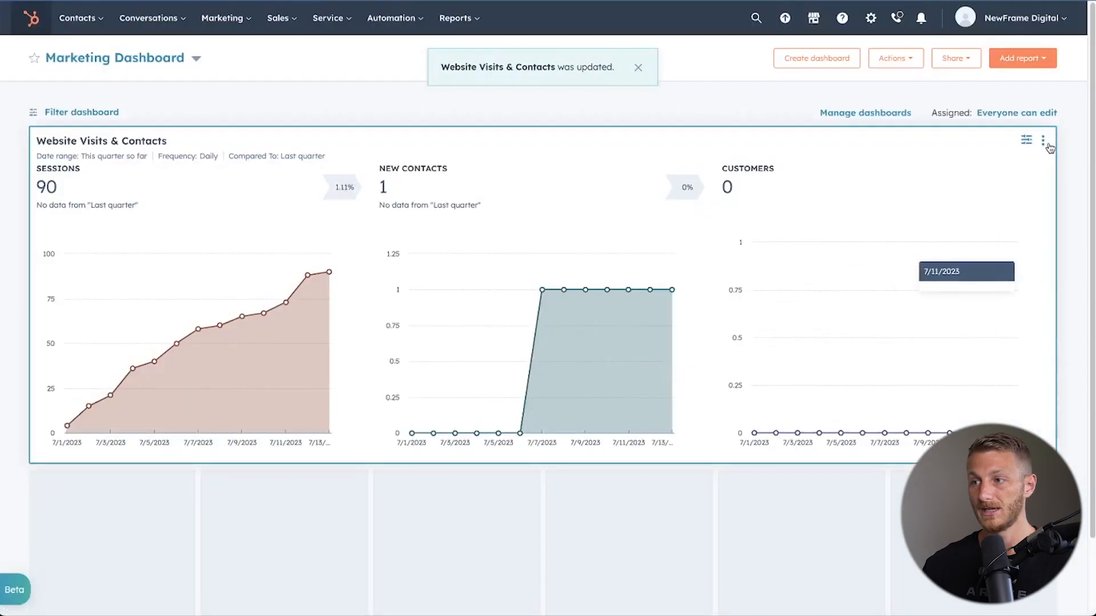
Review the additional actions available for the Website Visits & Contacts report.
click(1044, 142)
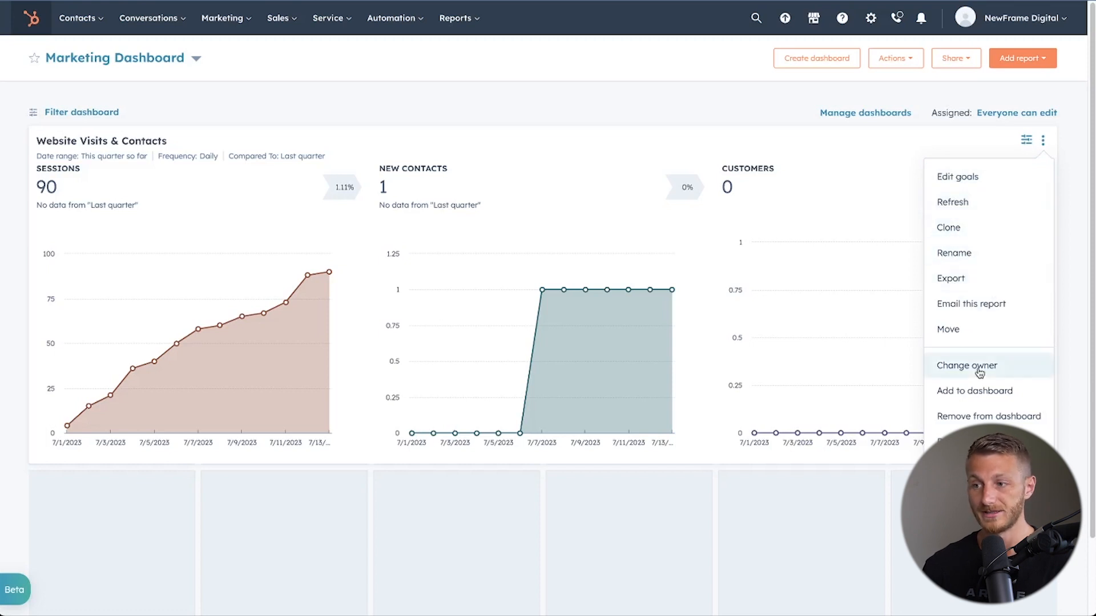
click(965, 86)
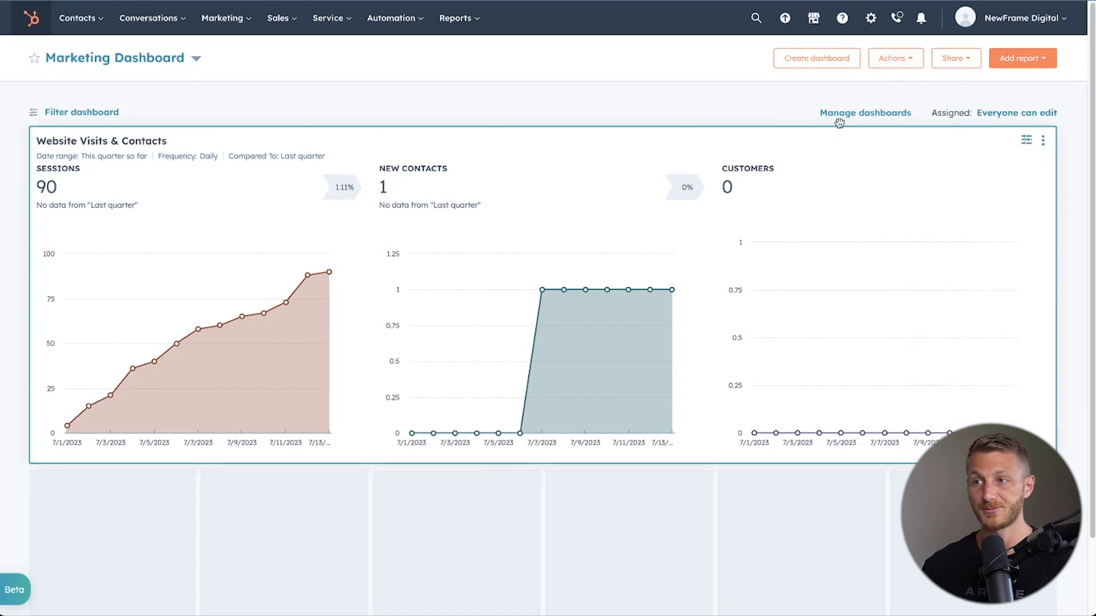
click(997, 65)
click(901, 86)
click(905, 56)
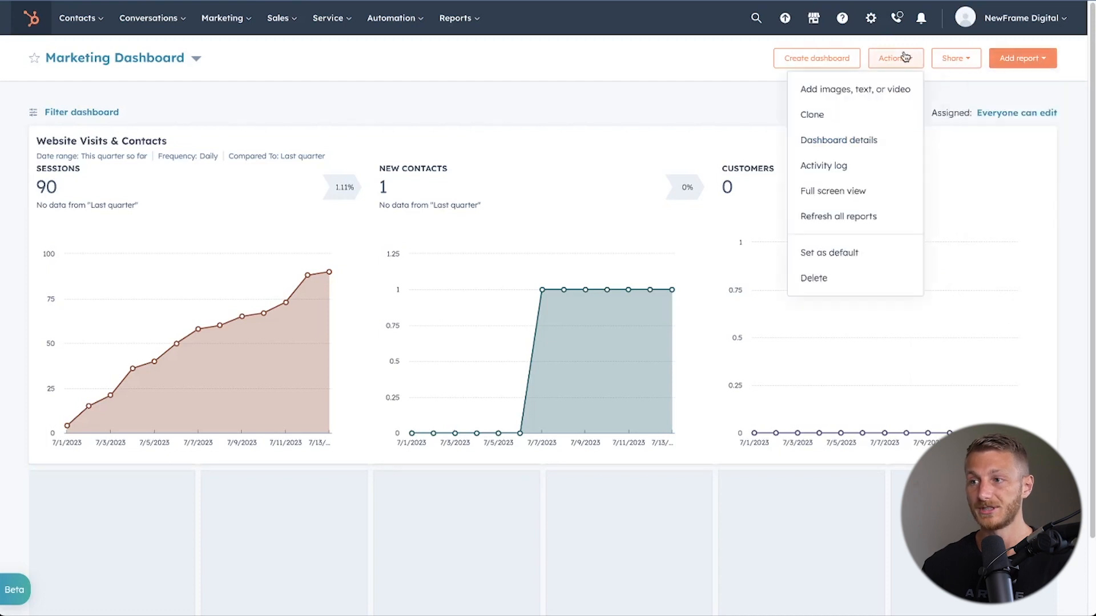
click(873, 91)
click(421, 135)
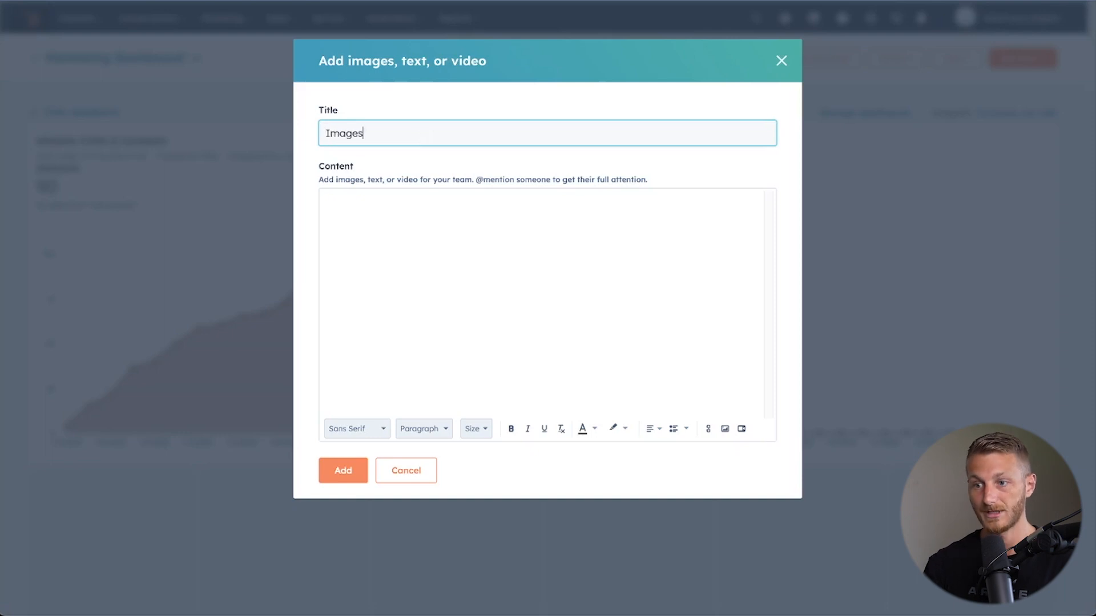
click(725, 429)
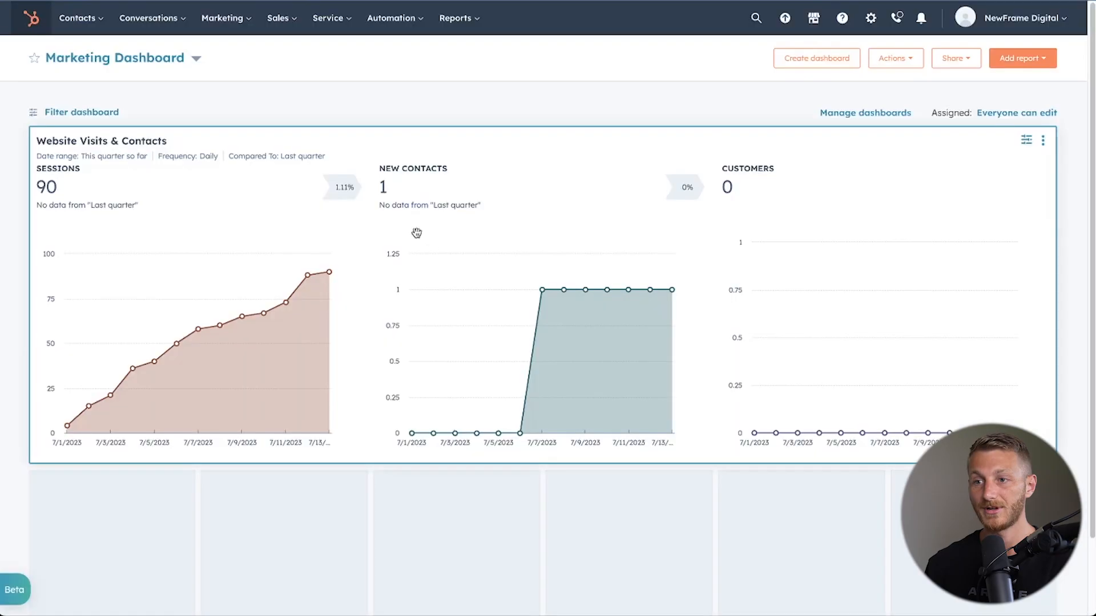
Add an untitled content block with the text "rgege" to the Marketing Dashboard.
click(896, 58)
click(888, 88)
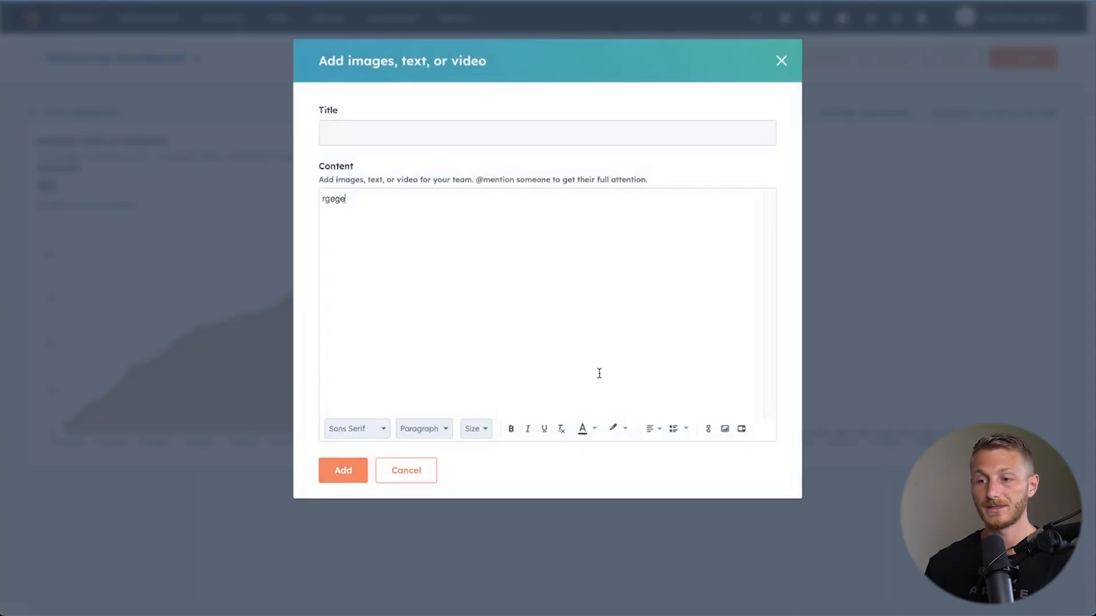
click(341, 472)
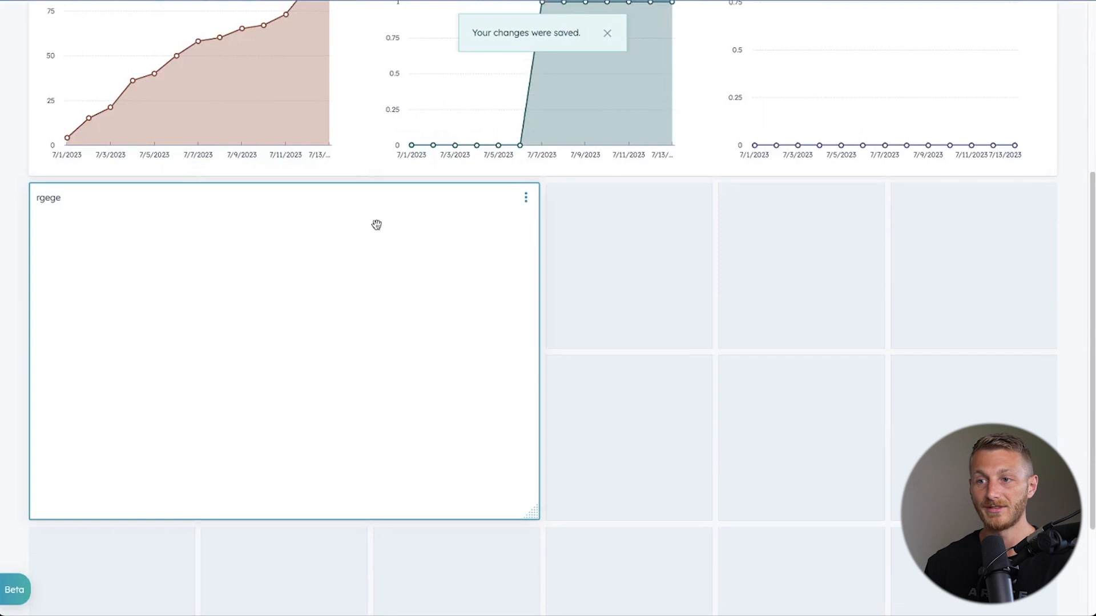
Check the images available for insertion into the "rgege" content block and remove the block from the dashboard.
click(529, 198)
click(491, 233)
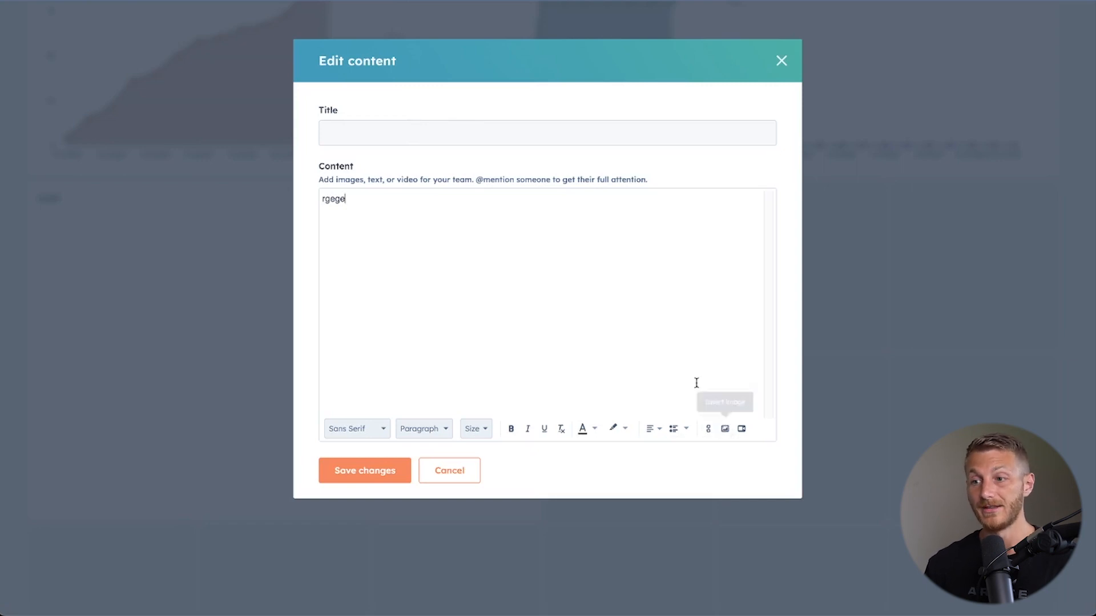
click(725, 430)
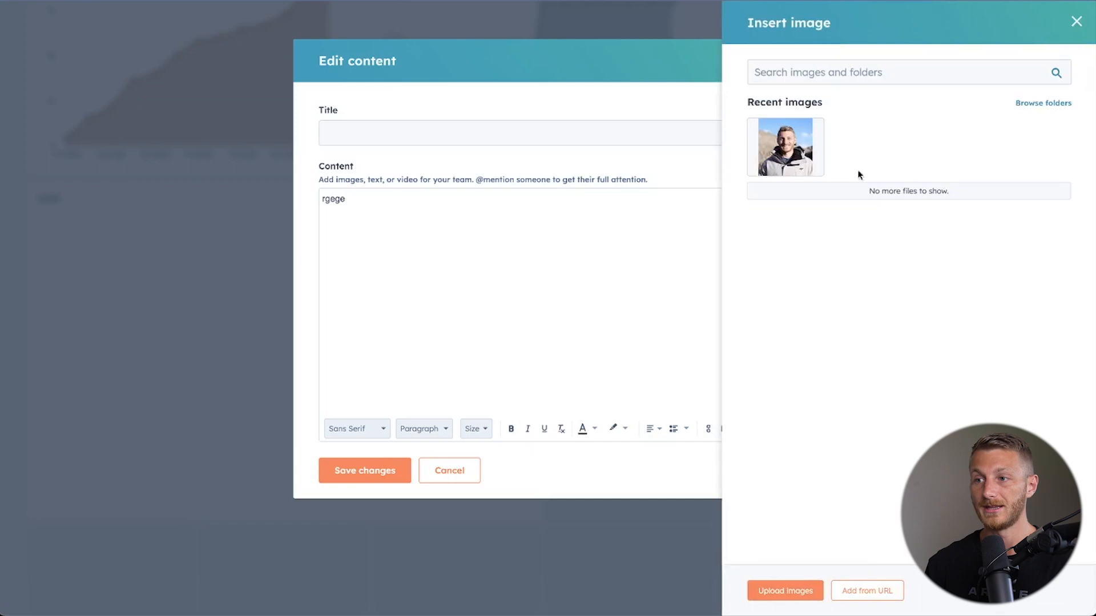
key(Escape)
click(526, 199)
click(536, 263)
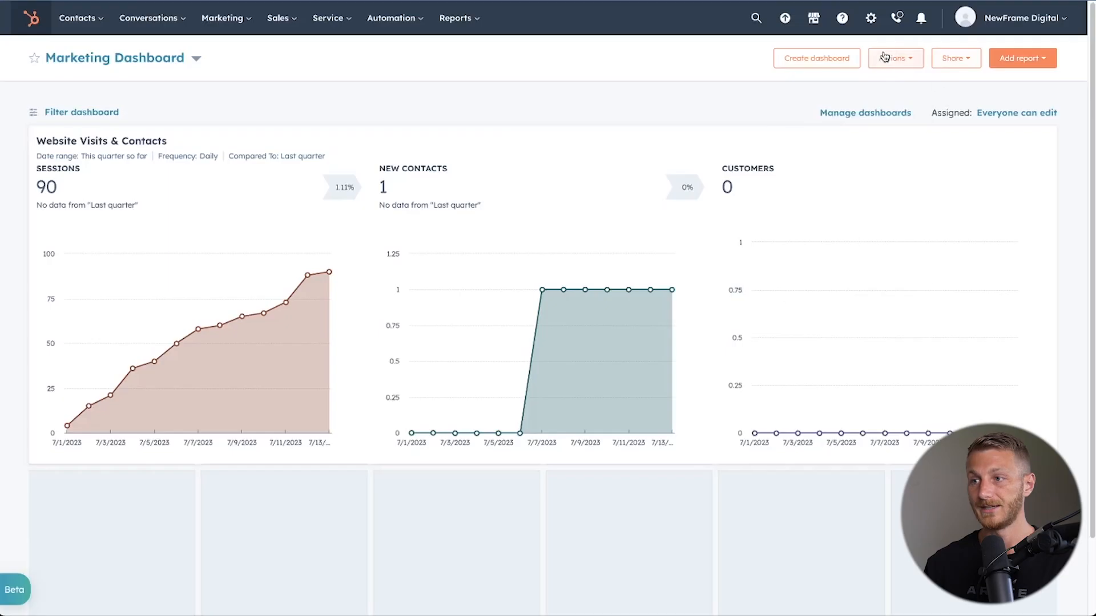
Set the Marketing Dashboard as the default dashboard.
click(884, 57)
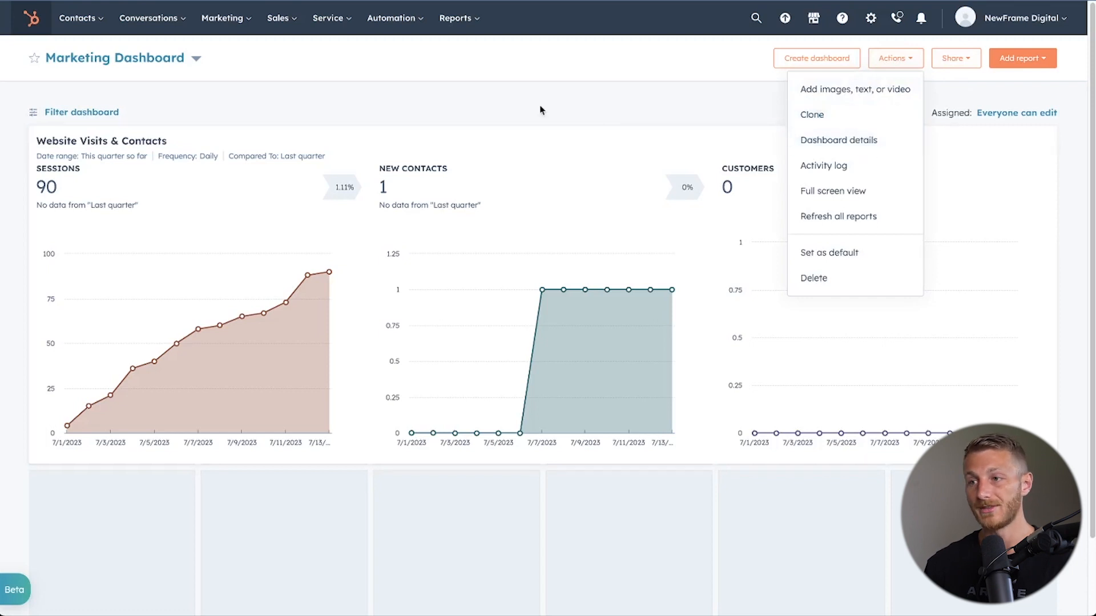
click(868, 254)
key(Return)
Start creating another report for the dashboard and filter the templates by all Marketing data sources.
click(1022, 57)
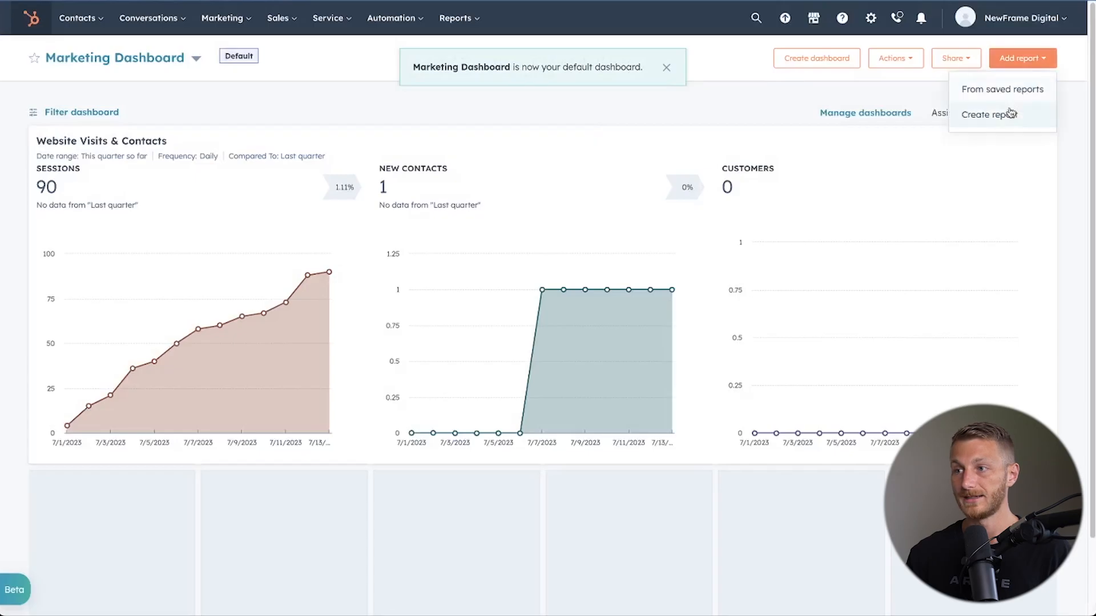
click(1012, 112)
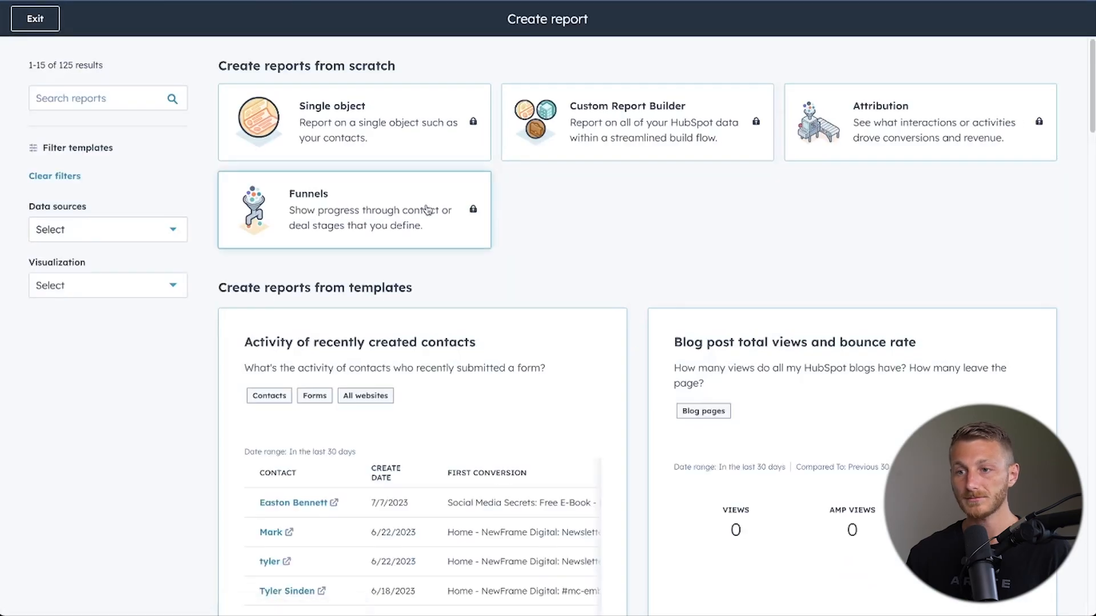
click(108, 230)
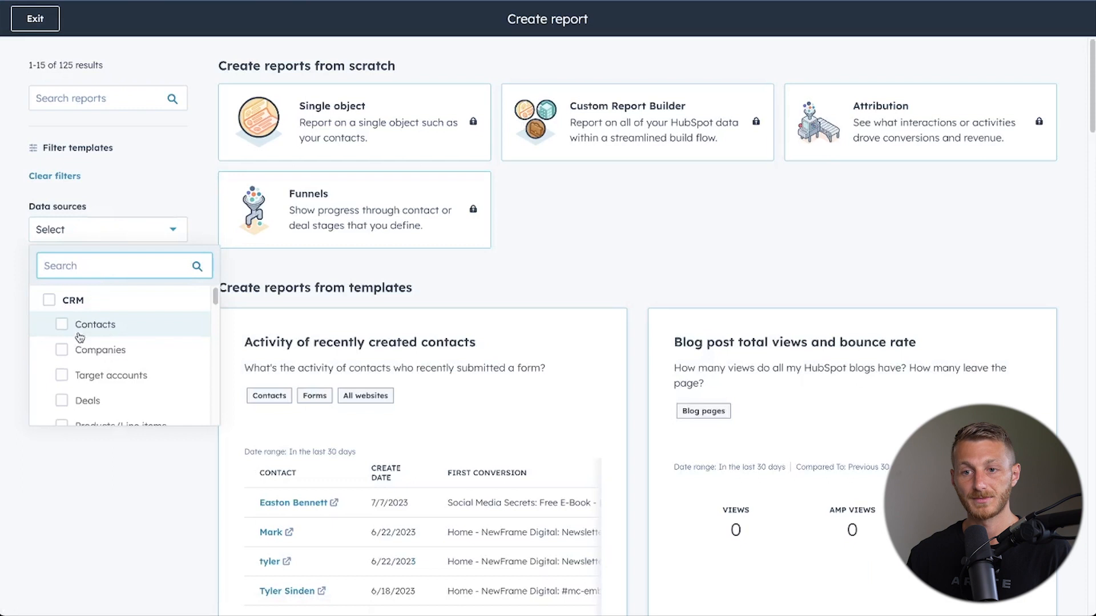
scroll(68, 342, down, 5)
scroll(68, 347, down, 7)
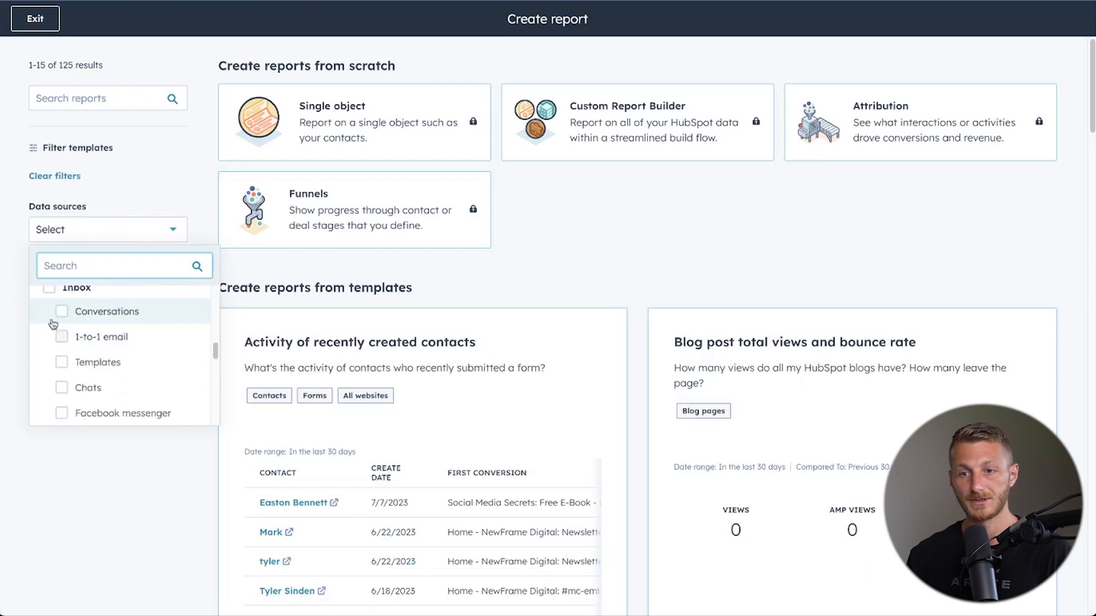
click(50, 290)
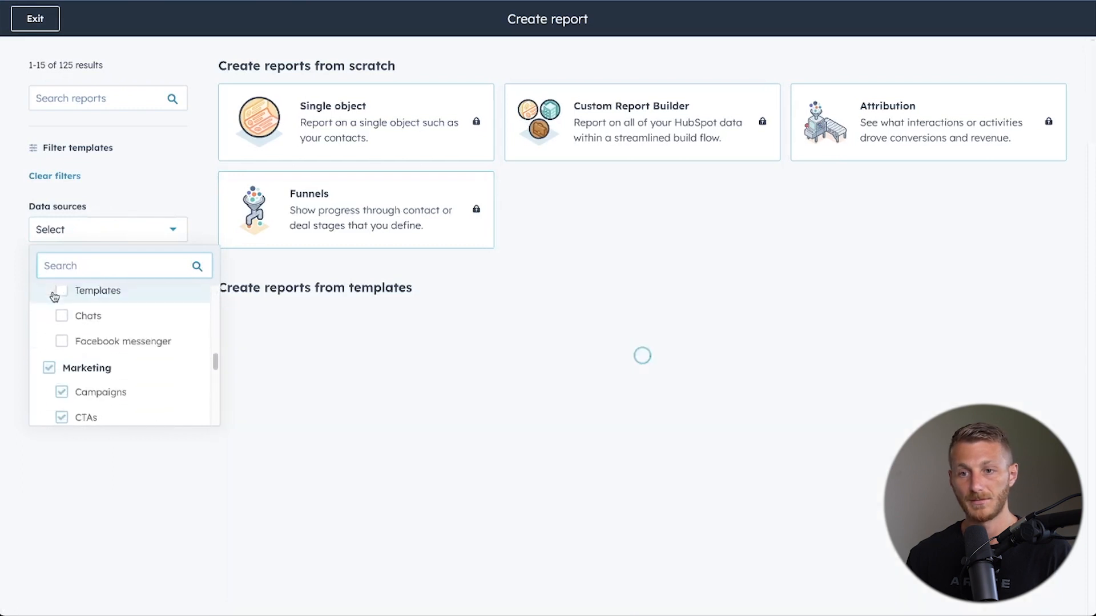
Add all Websites data sources and the Contacts data source to the template filter.
scroll(86, 342, down, 3)
scroll(97, 342, down, 2)
scroll(97, 342, up, 2)
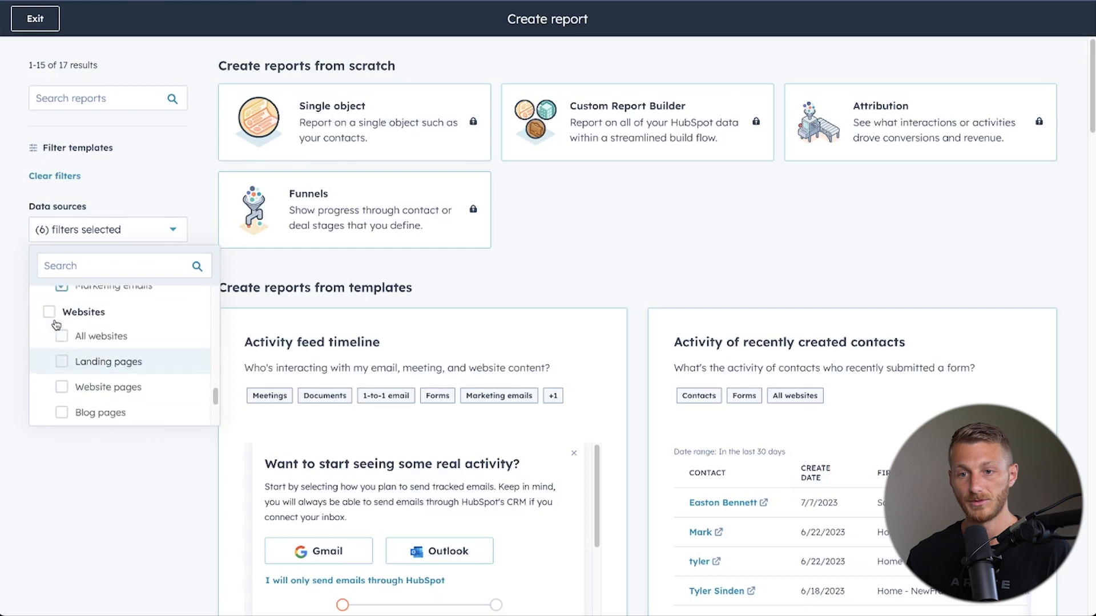
click(86, 333)
scroll(85, 342, up, 10)
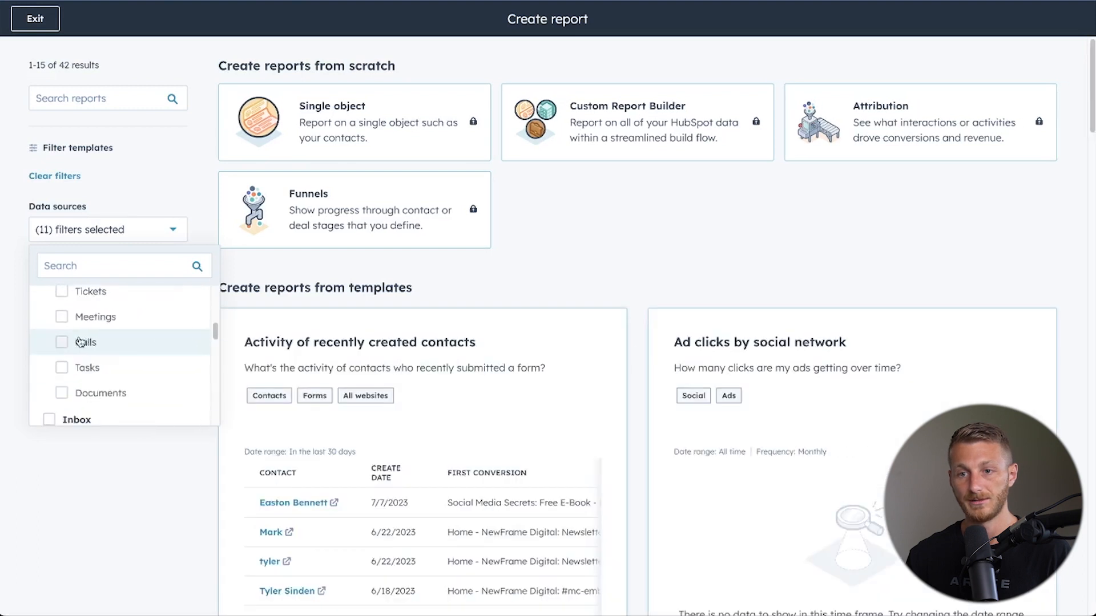
scroll(65, 323, up, 3)
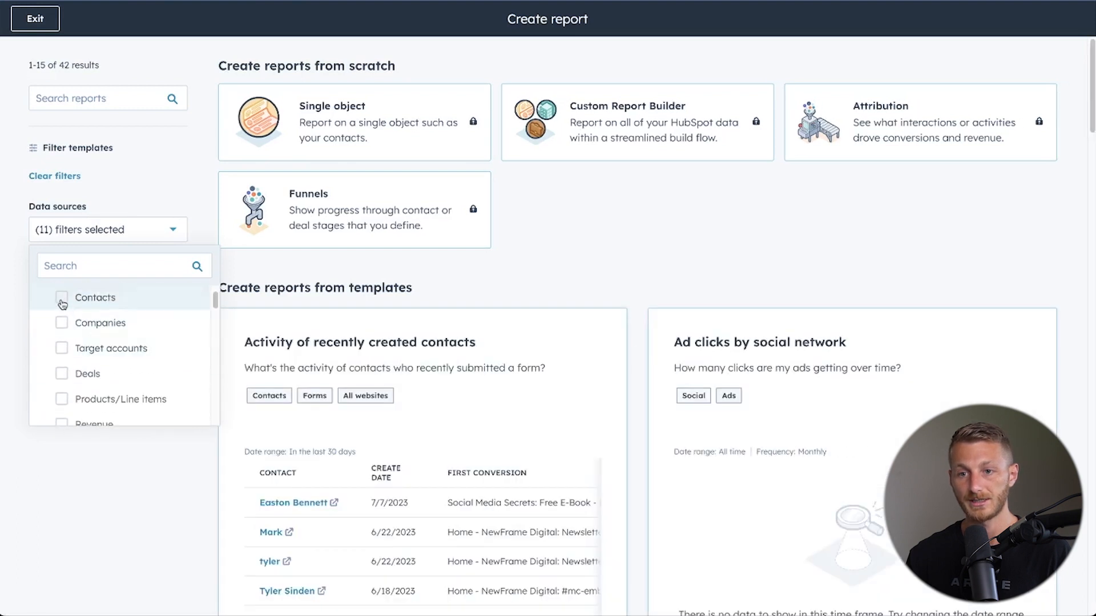
click(62, 296)
click(662, 264)
Browse the filtered report templates and open the one for contacts most recently created by source.
scroll(642, 283, down, 2)
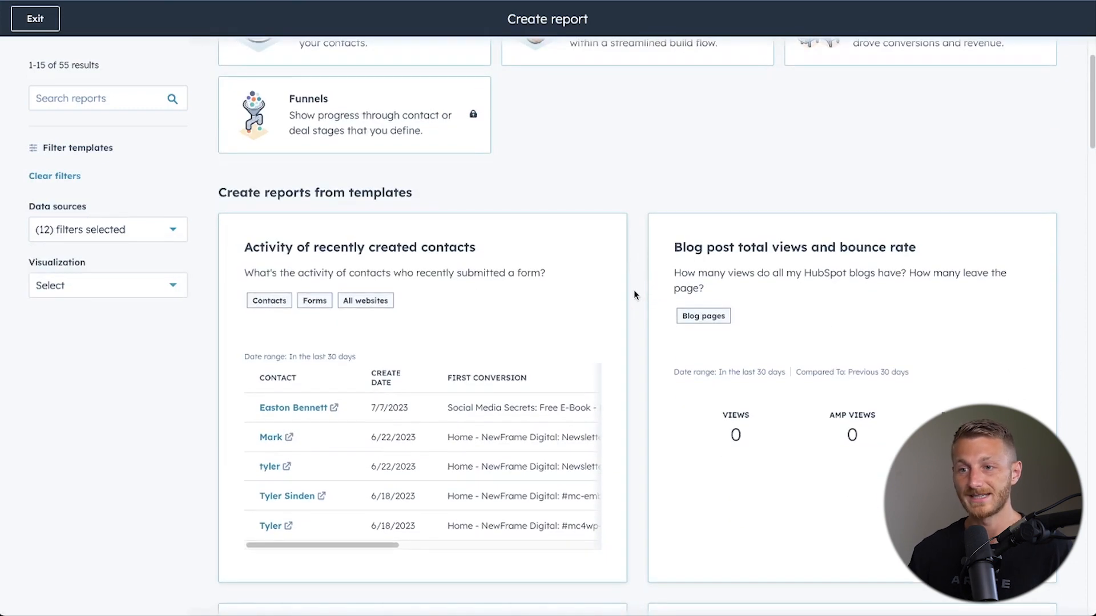
scroll(635, 294, down, 2)
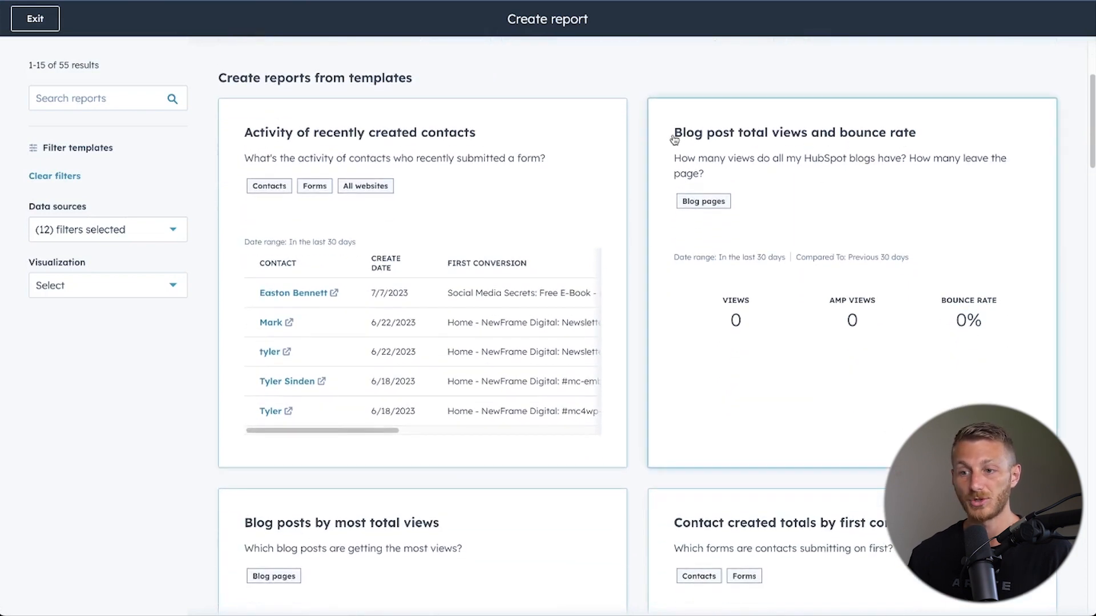
scroll(630, 153, down, 5)
scroll(632, 154, down, 1)
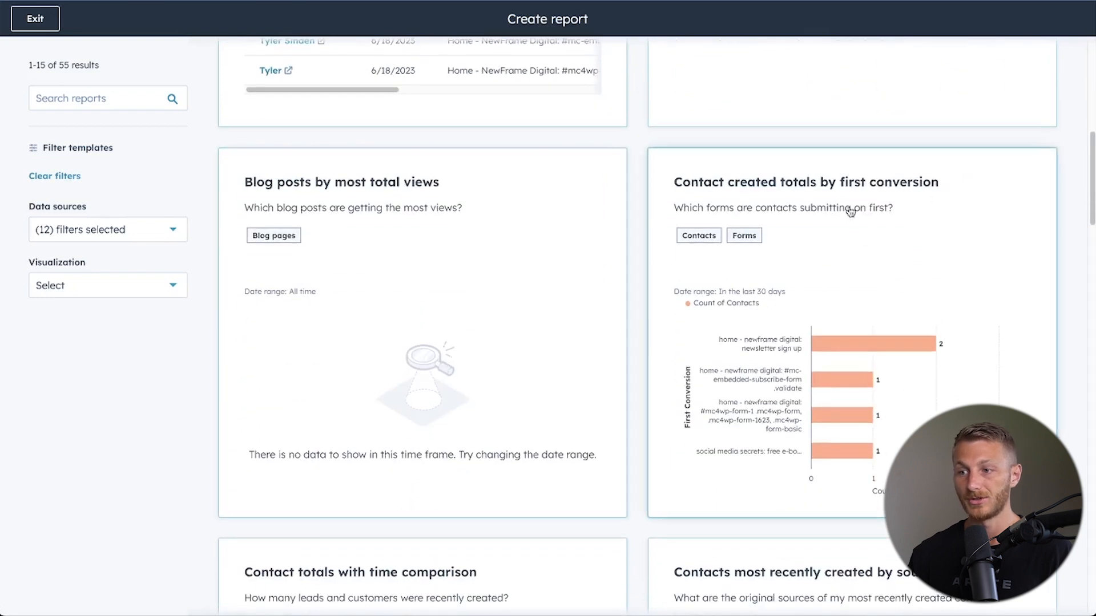
scroll(913, 190, down, 1)
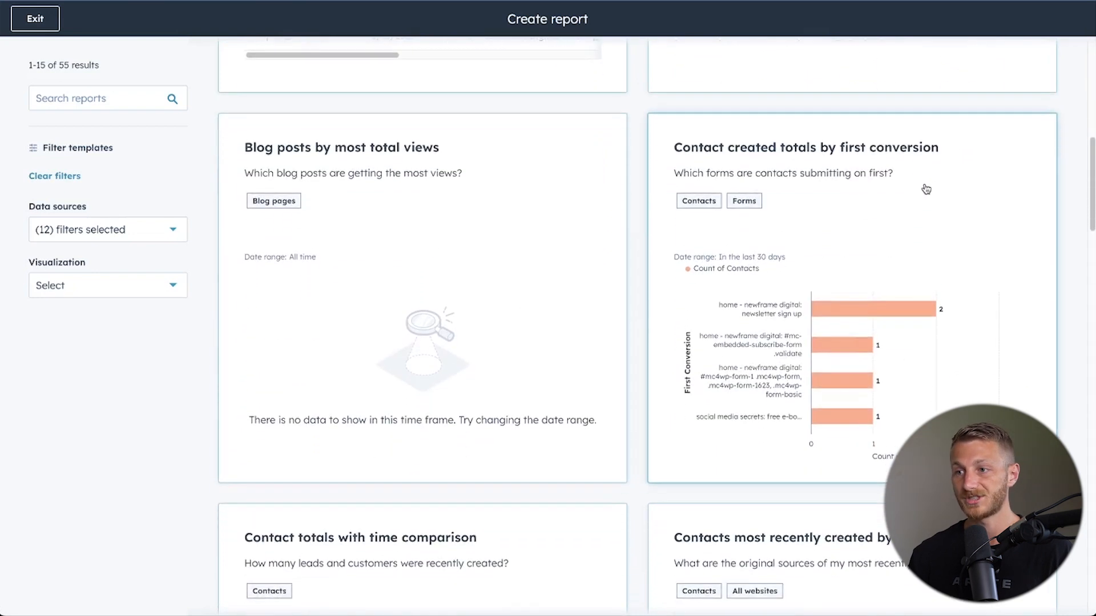
scroll(919, 160, down, 1)
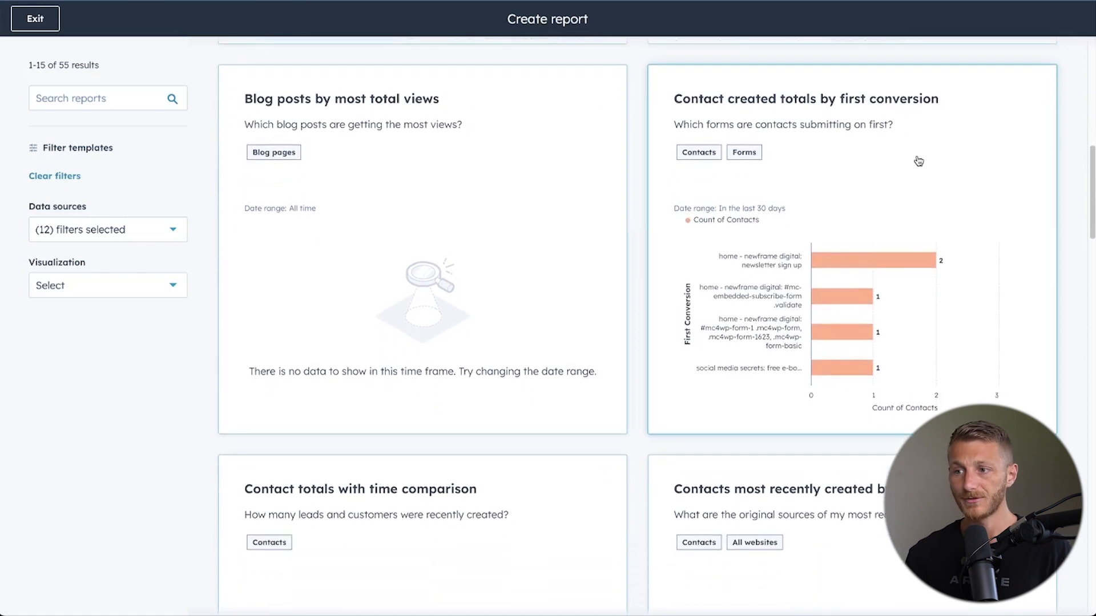
scroll(676, 176, down, 4)
scroll(675, 176, down, 1)
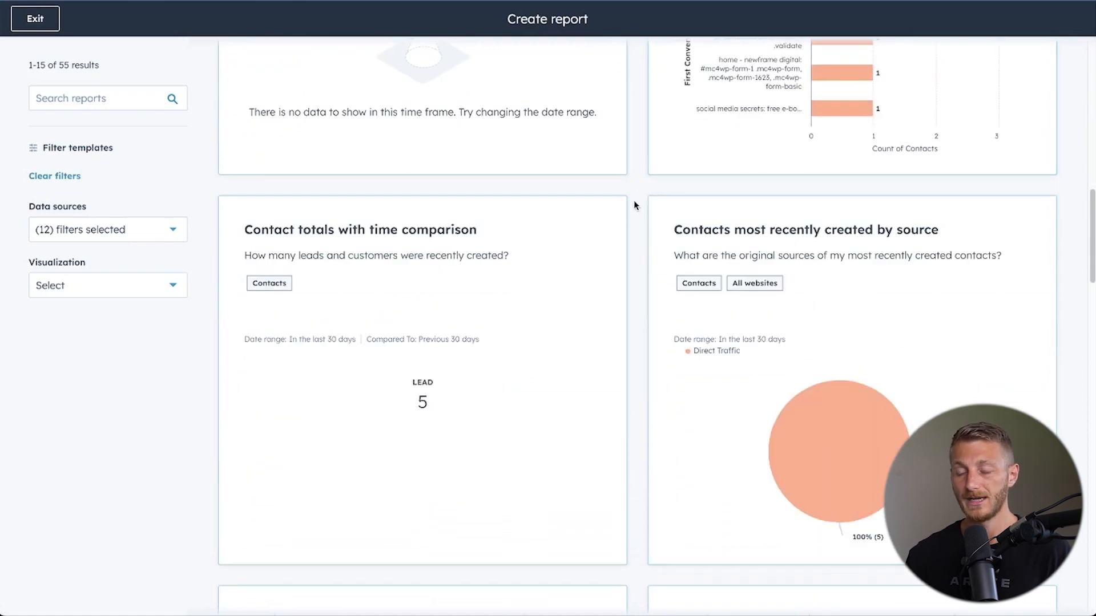
scroll(634, 209, down, 3)
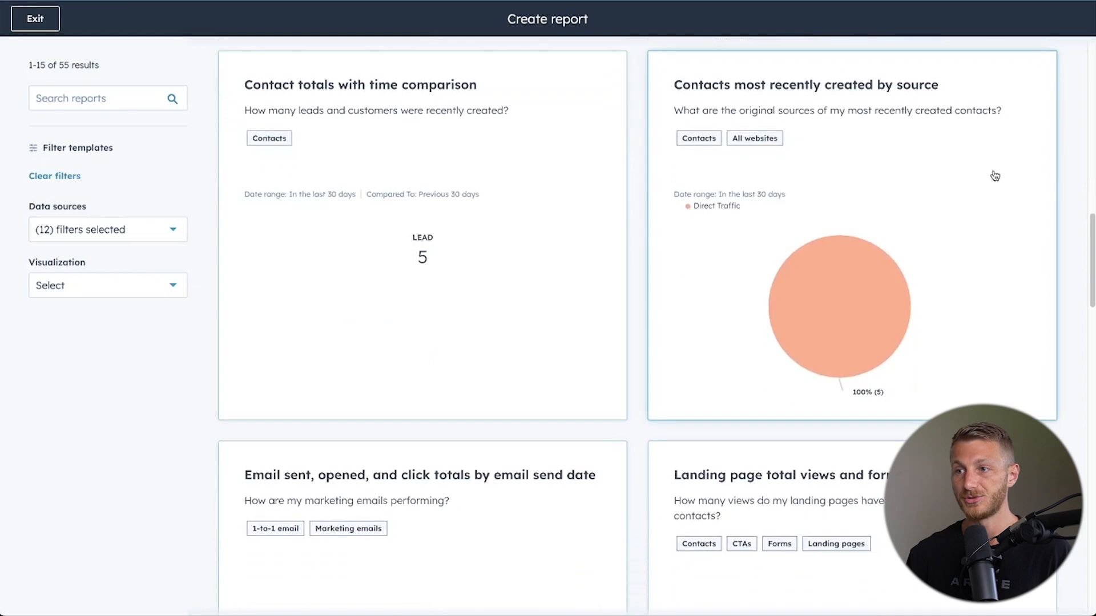
click(994, 175)
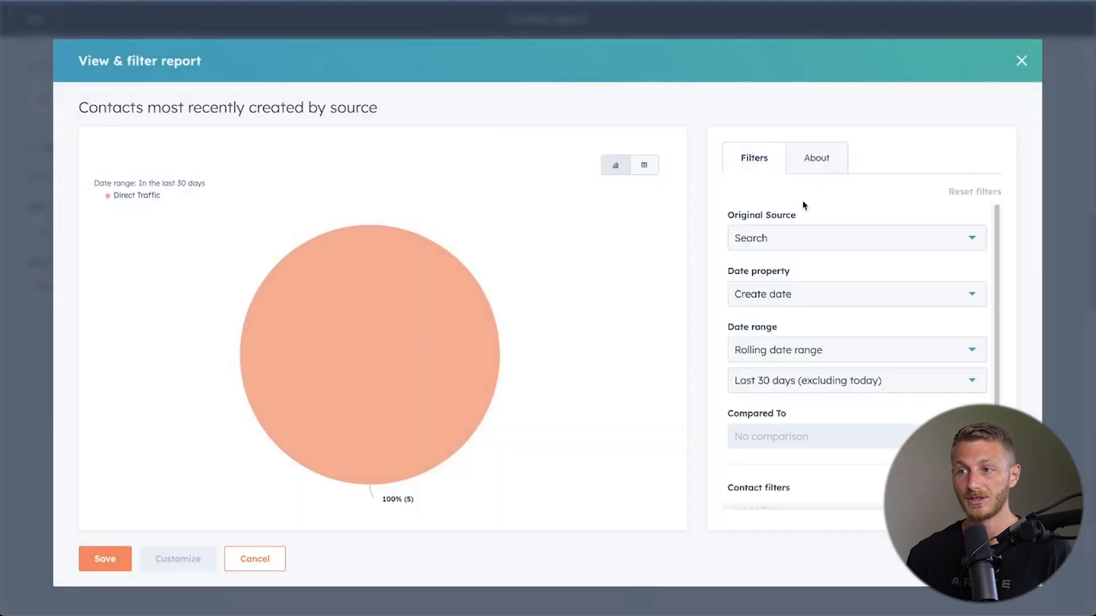
Try filtering the report's original source by Paid social, Organic Social and Paid search, and reset the filters.
click(886, 247)
scroll(782, 394, down, 1)
scroll(785, 403, down, 2)
click(753, 422)
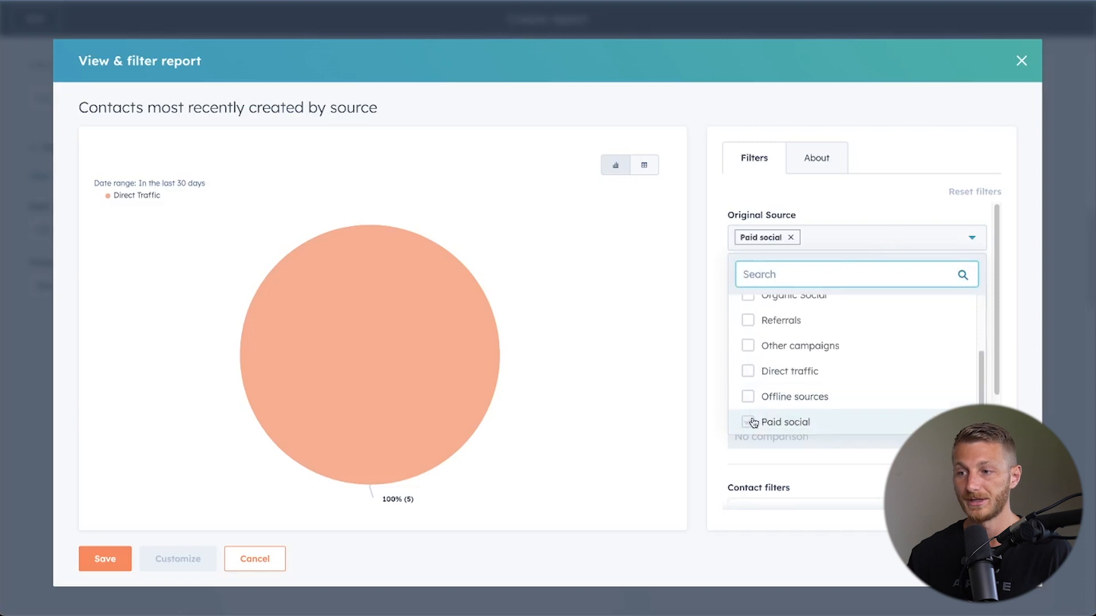
scroll(765, 386, up, 3)
click(748, 384)
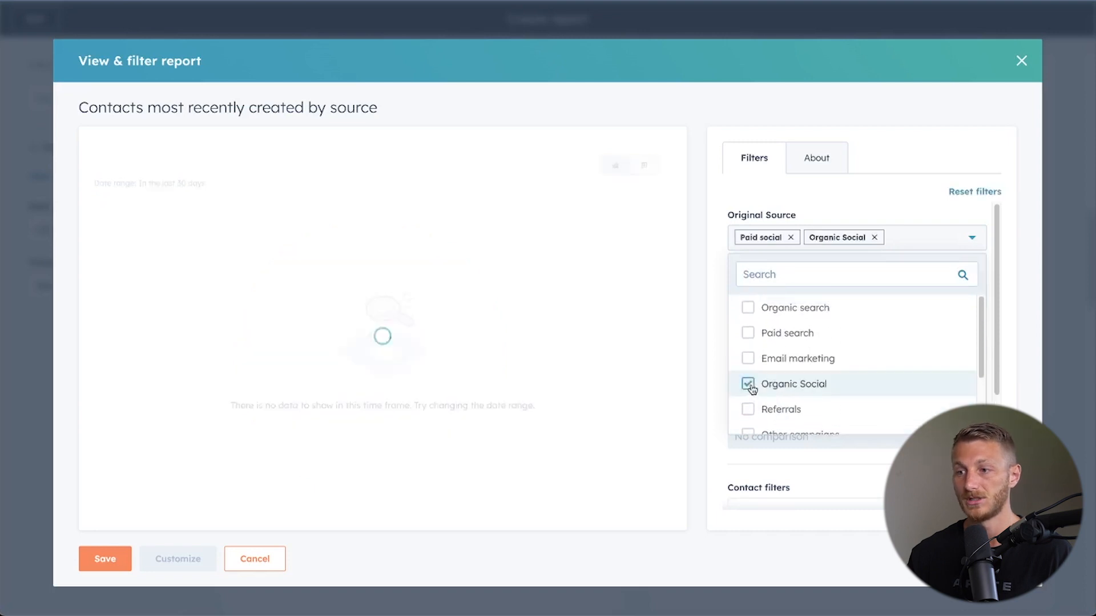
click(747, 333)
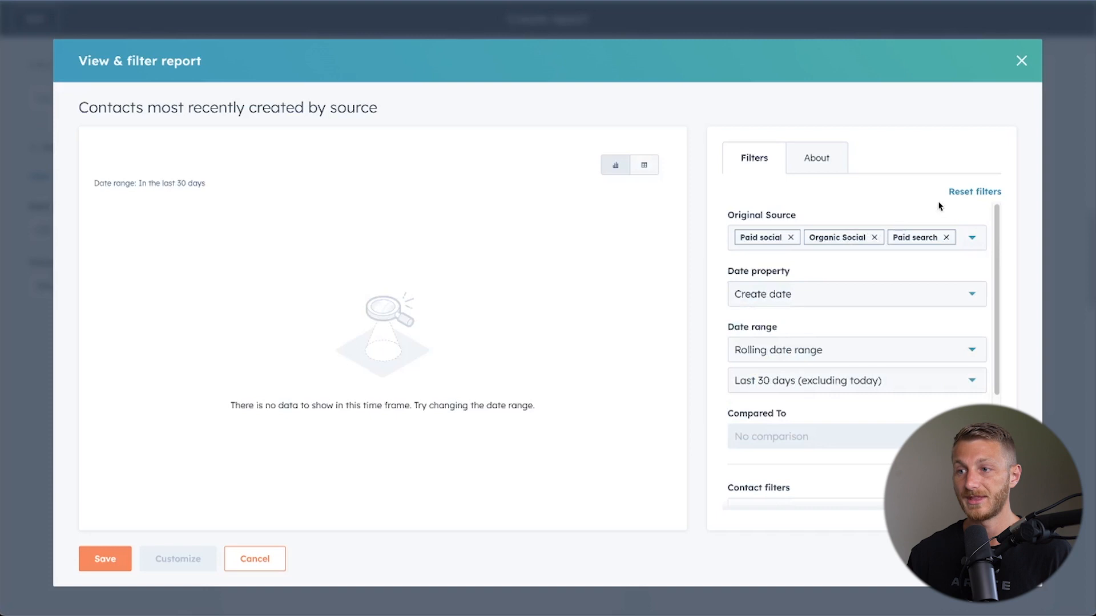
click(970, 191)
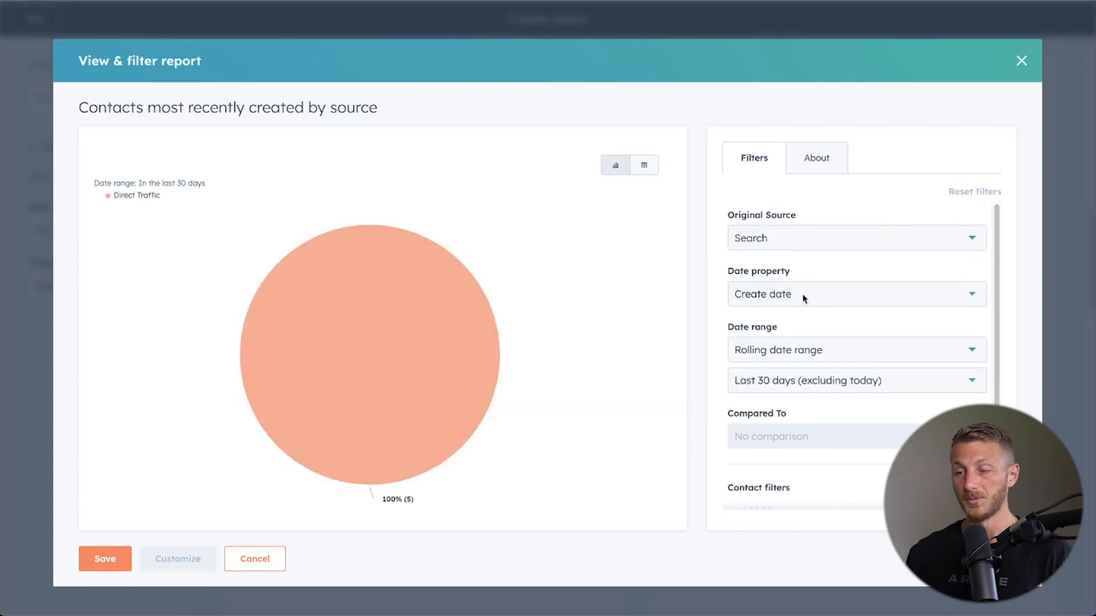
Examine the date properties available for the contacts by source report, keeping Create date.
click(848, 307)
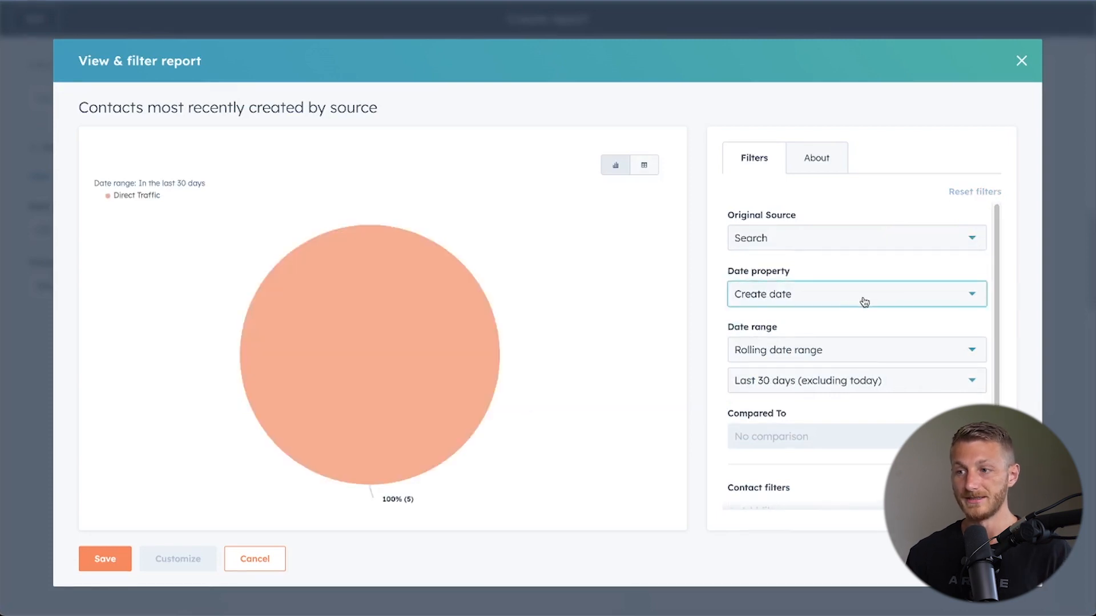
click(864, 302)
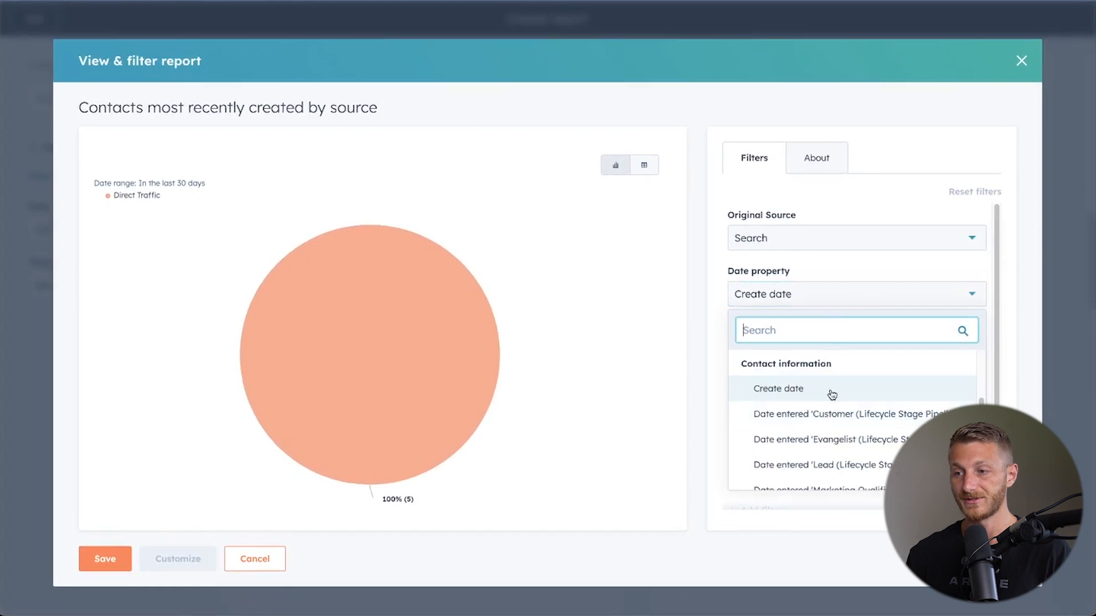
scroll(844, 411, down, 3)
scroll(853, 422, down, 3)
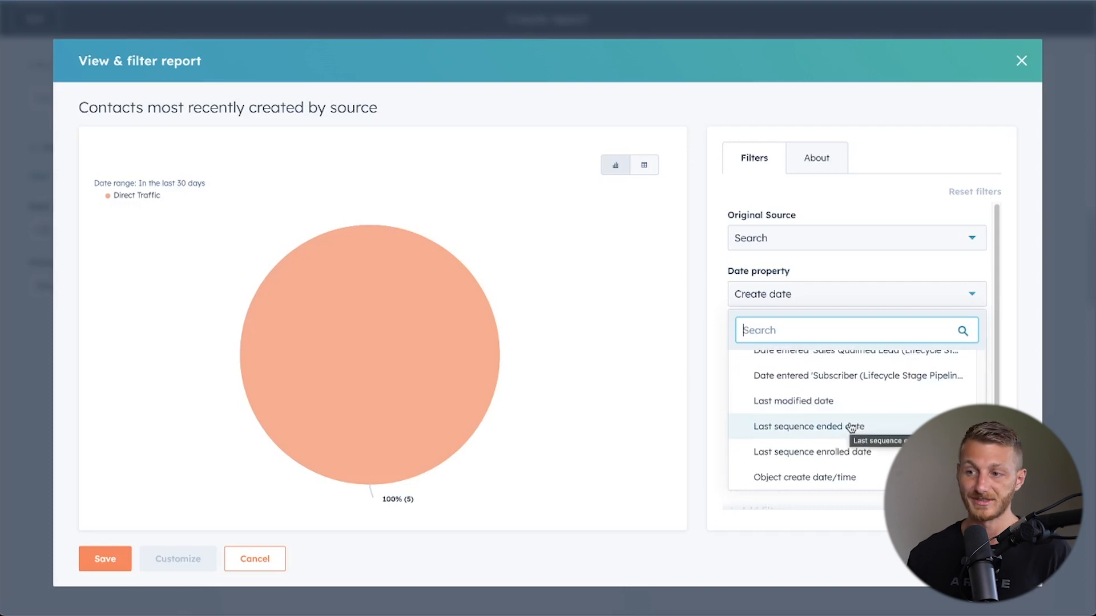
scroll(852, 422, down, 5)
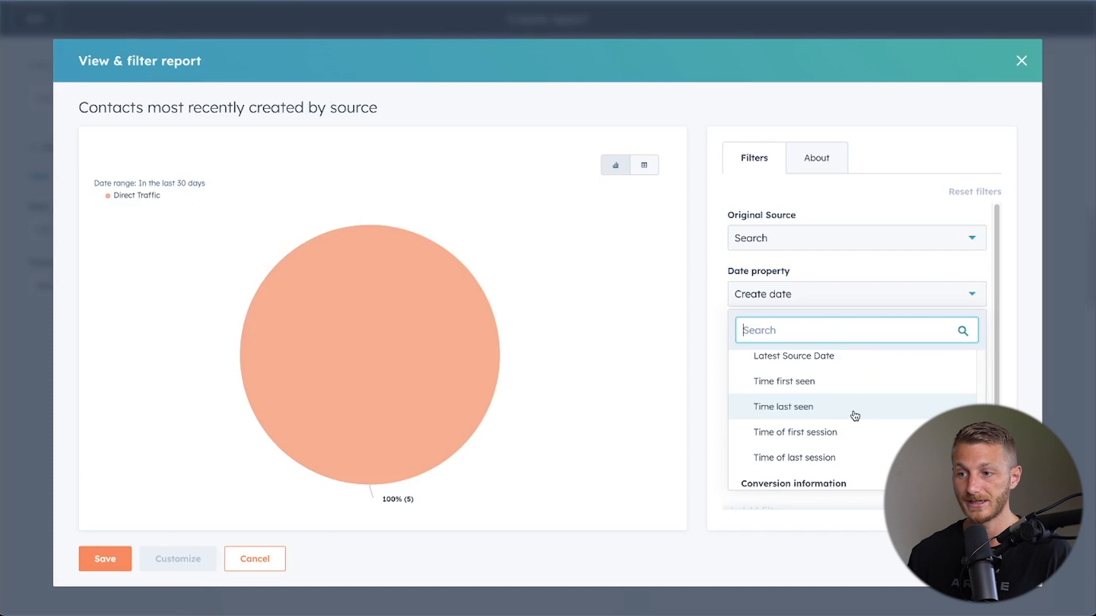
scroll(857, 416, down, 2)
key(Escape)
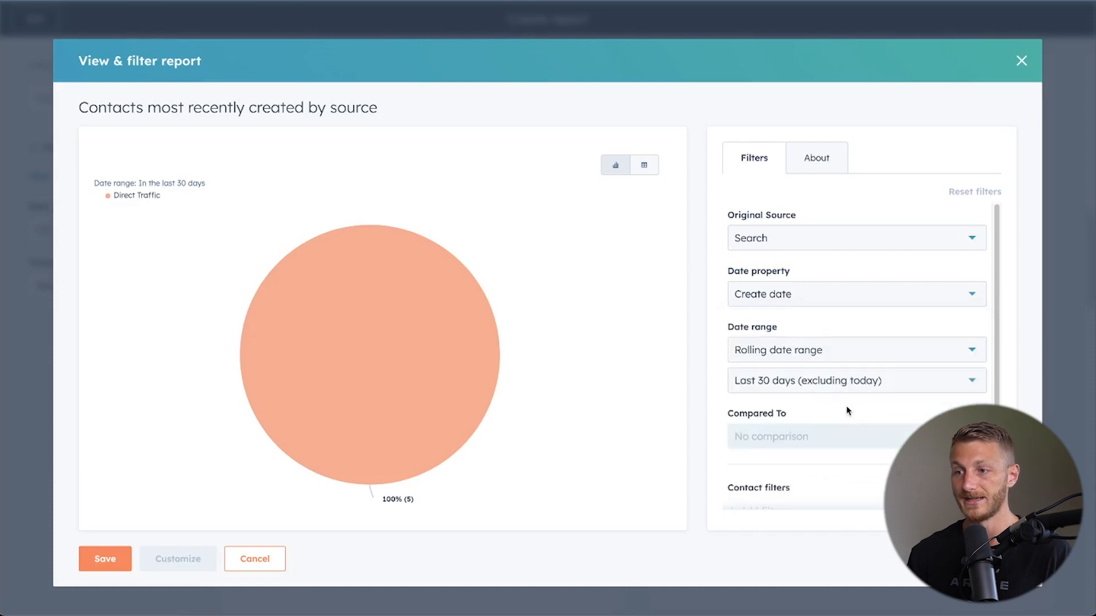
Try setting the contacts by source report's date range to This quarter.
click(837, 353)
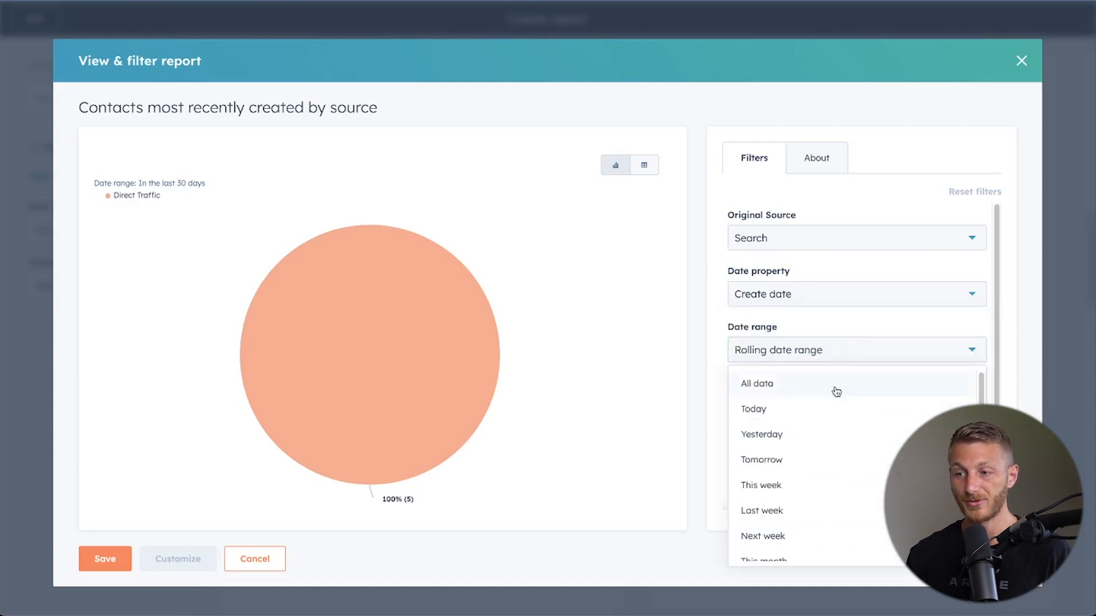
scroll(794, 463, down, 3)
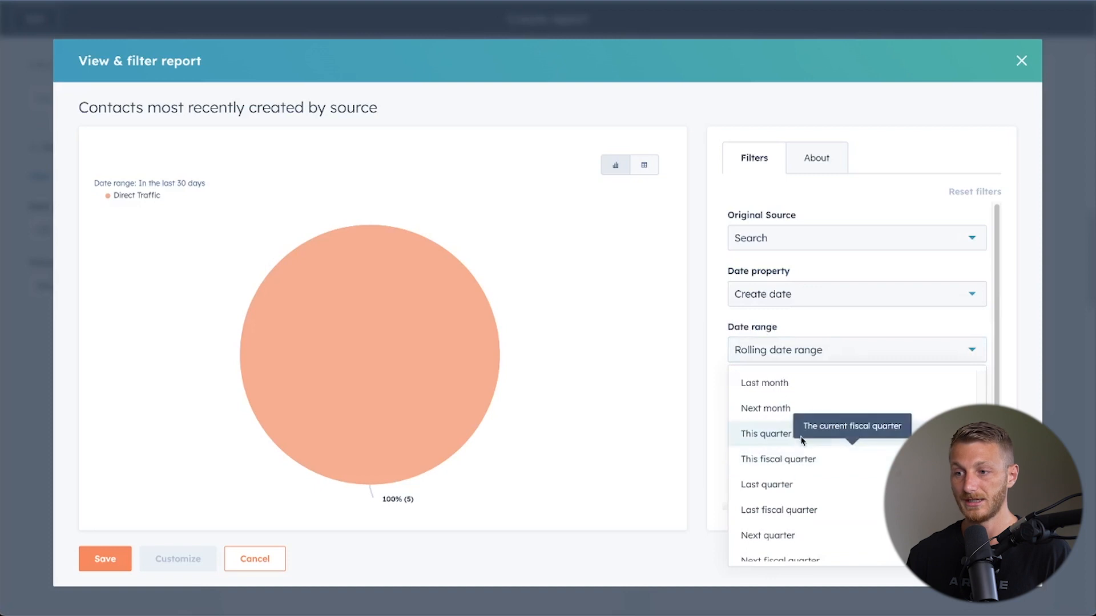
click(765, 435)
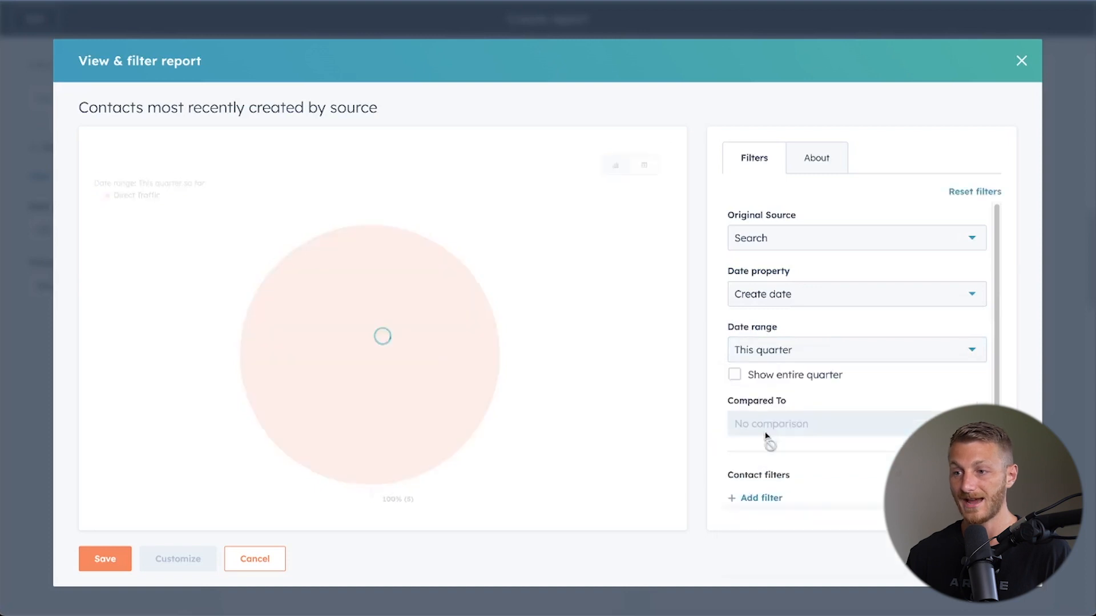
click(829, 381)
scroll(915, 371, down, 1)
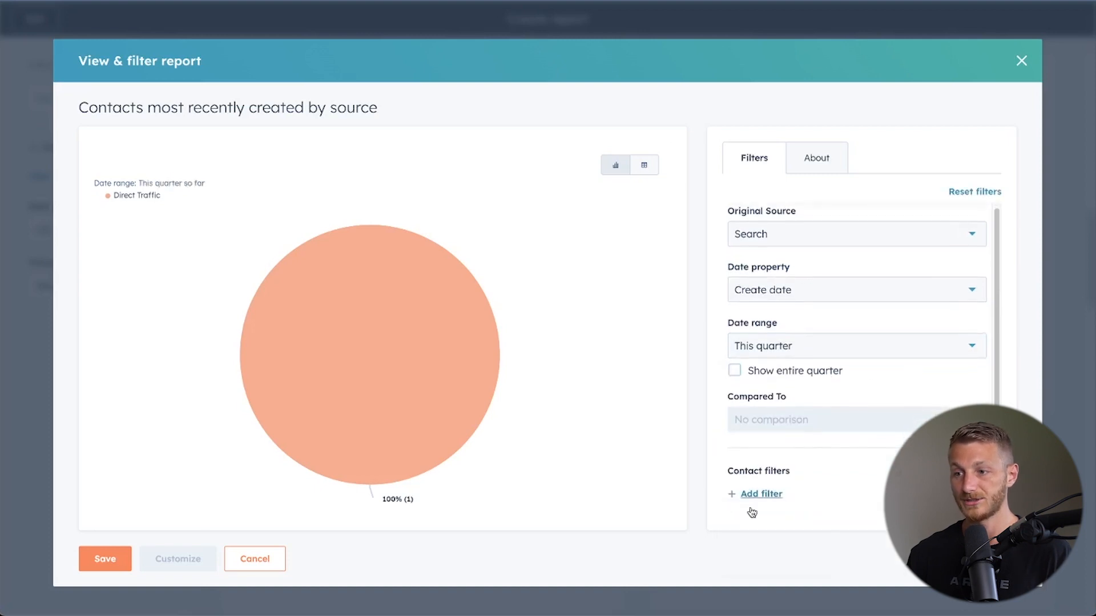
Examine the contact properties available as additional report filters, and cancel the report without saving.
click(774, 493)
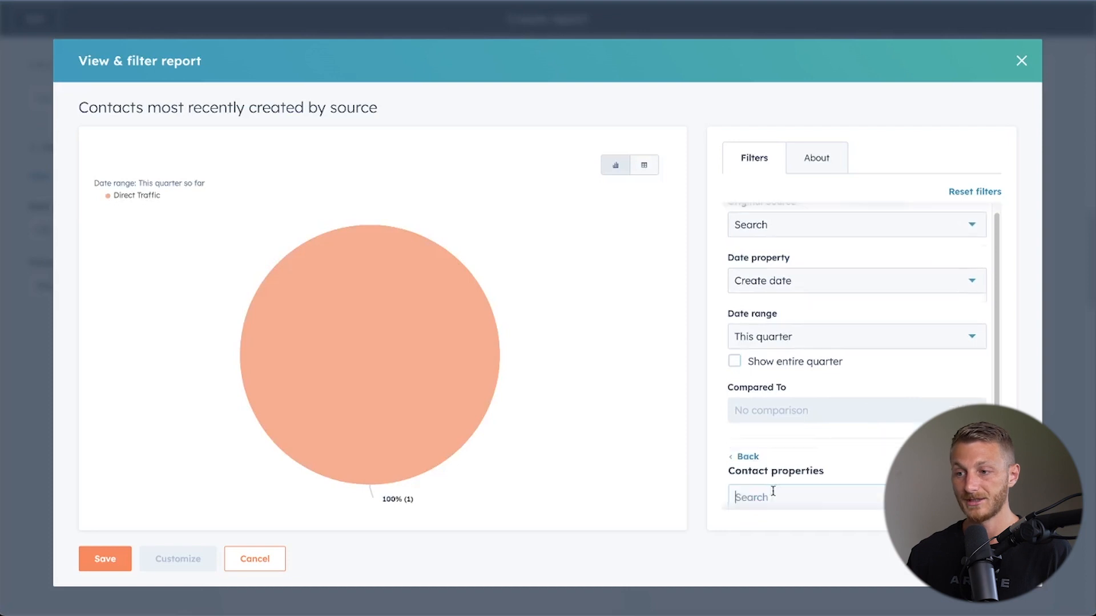
scroll(788, 467, down, 3)
scroll(834, 413, down, 2)
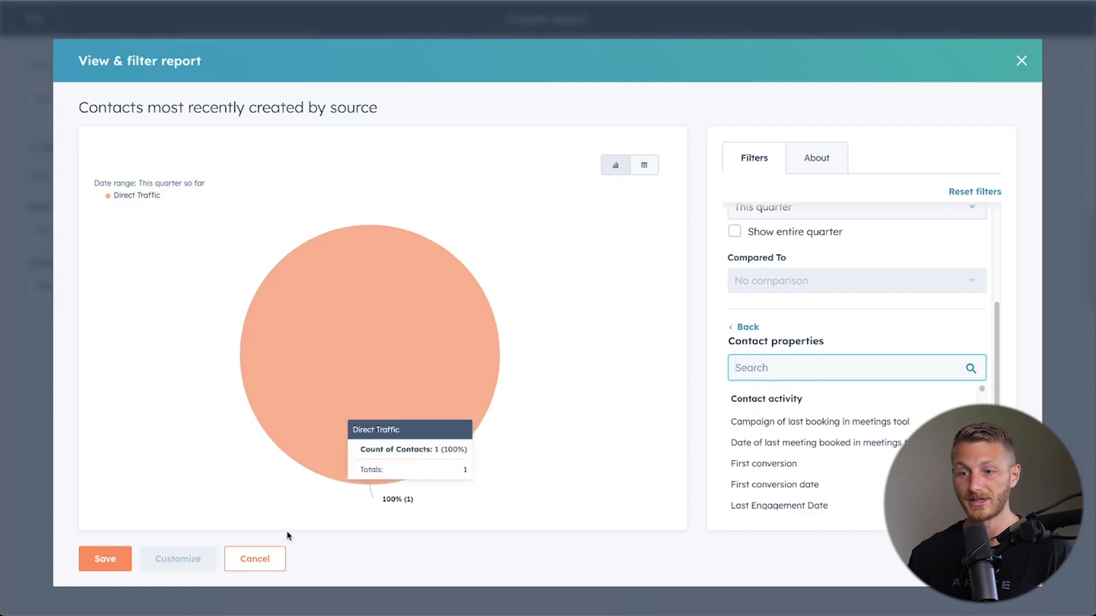
click(255, 558)
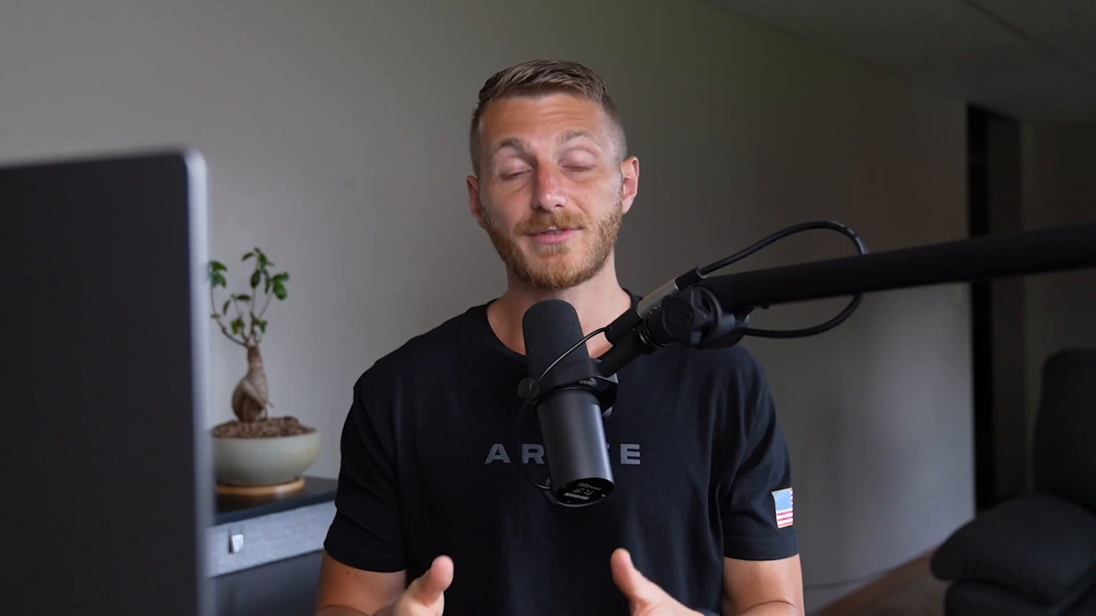